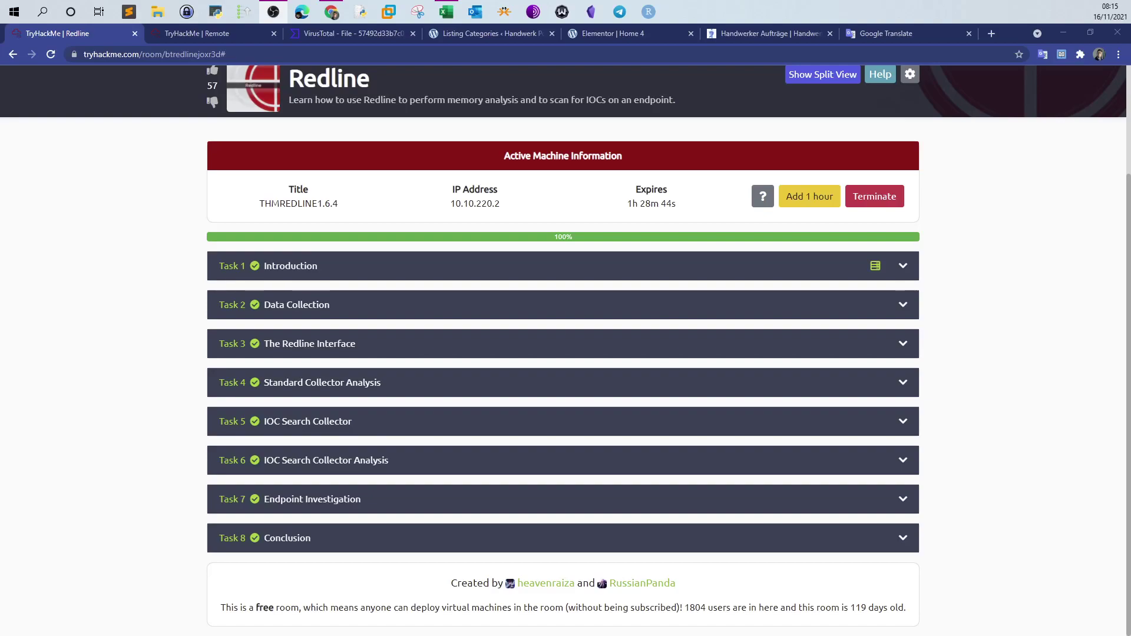
Expand Task 6, IOC Search Collector Analysis, and scroll through its scenario and artifacts
scroll(189, 514, "up", 2)
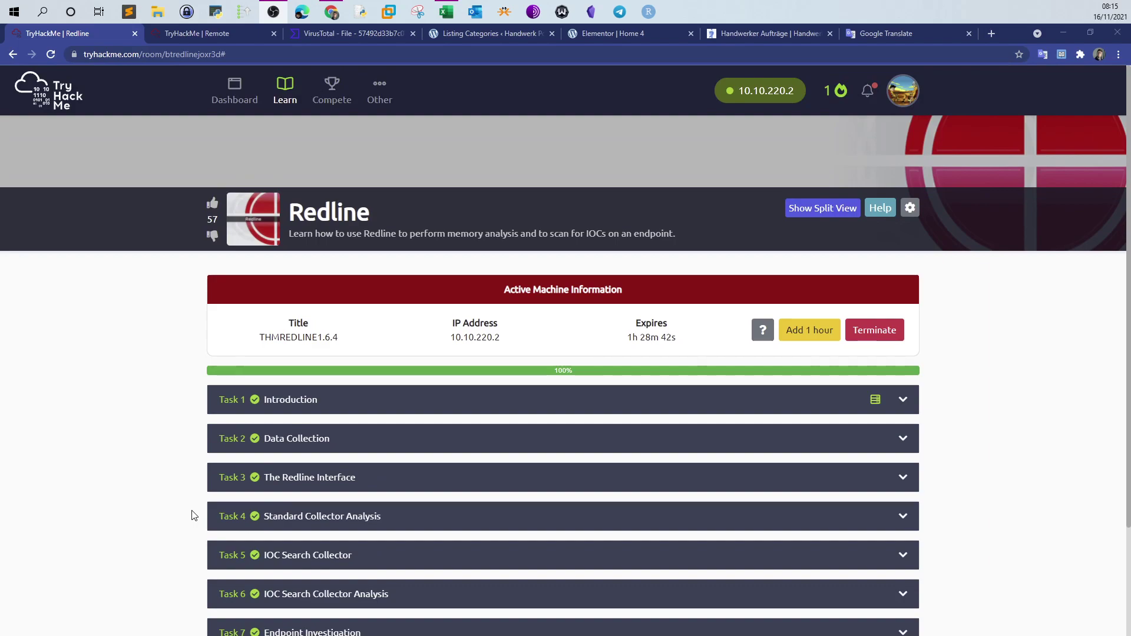
scroll(194, 515, "down", 2)
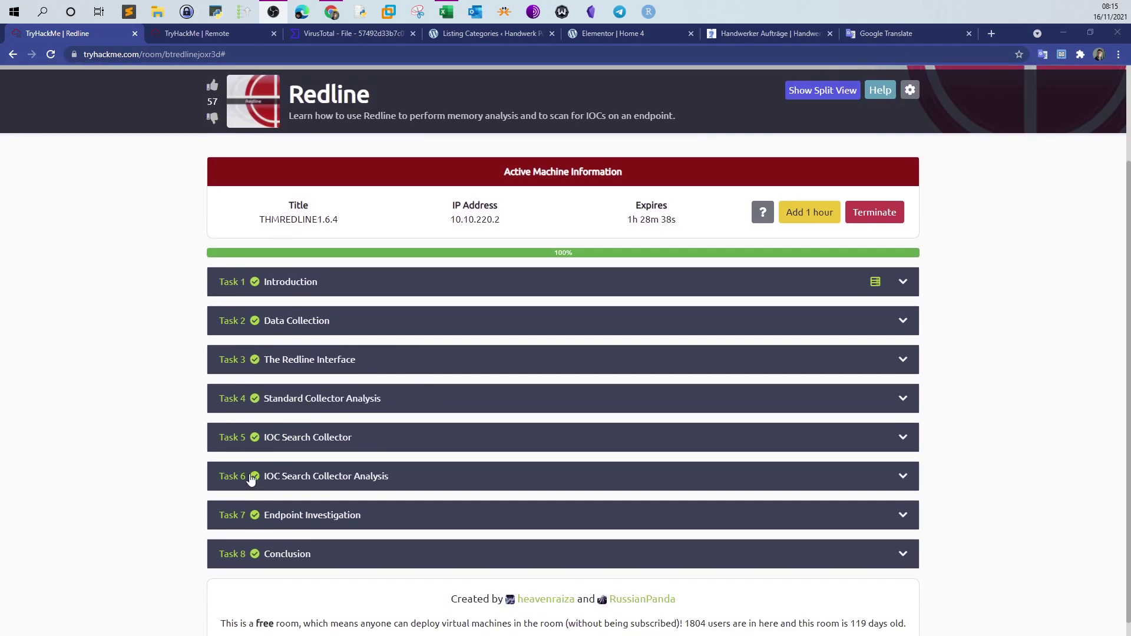
left_click(304, 476)
scroll(358, 472, "down", 5)
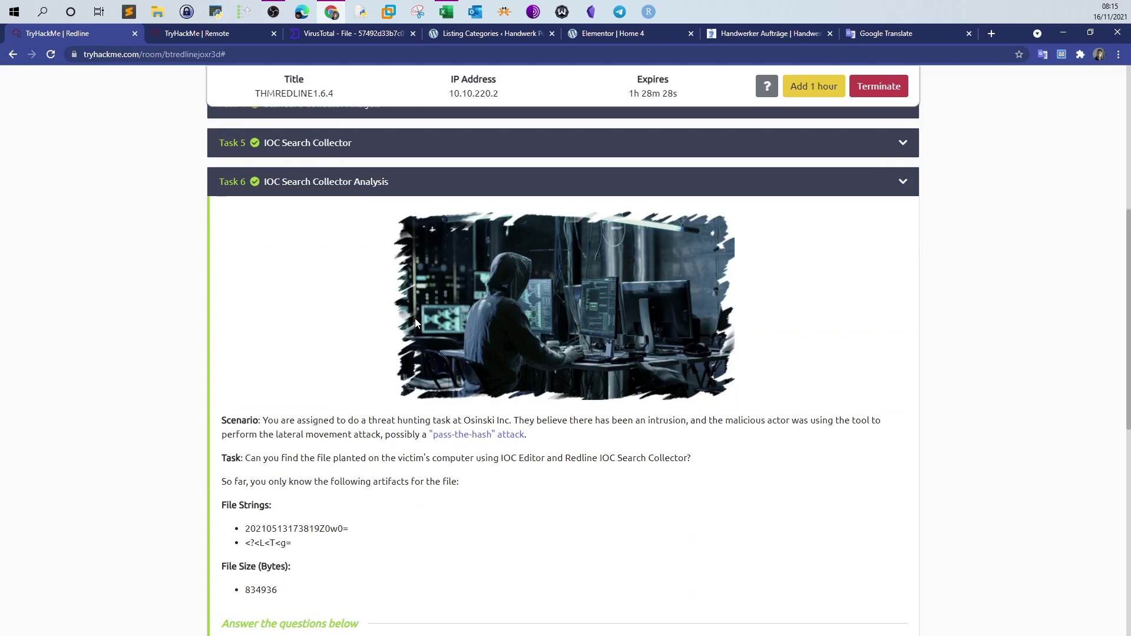
scroll(448, 332, "down", 4)
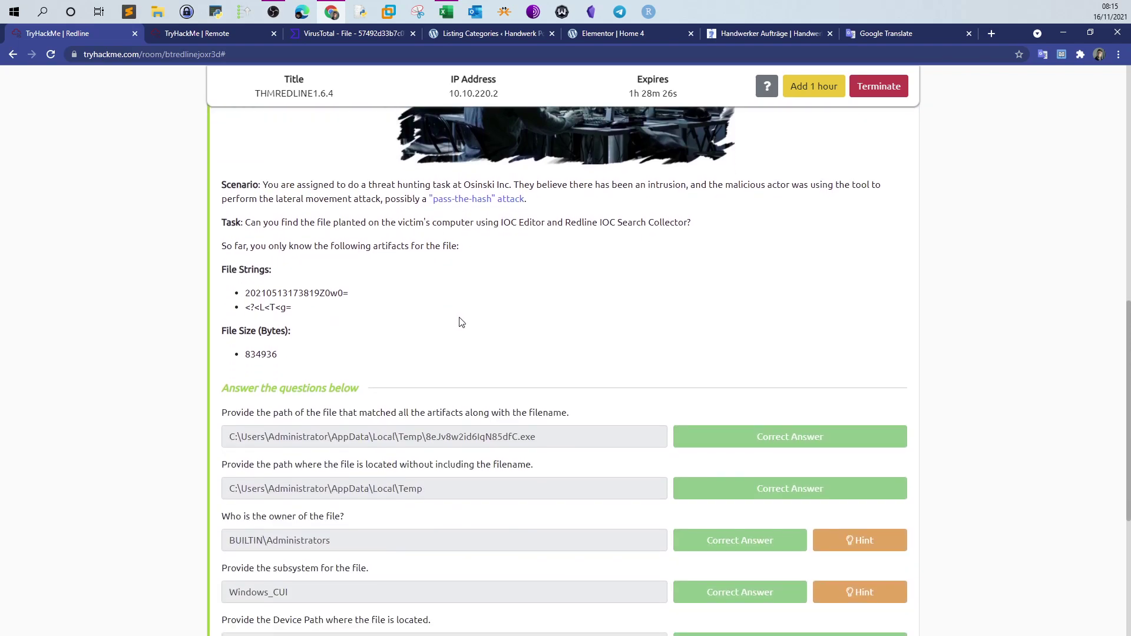
scroll(461, 323, "up", 5)
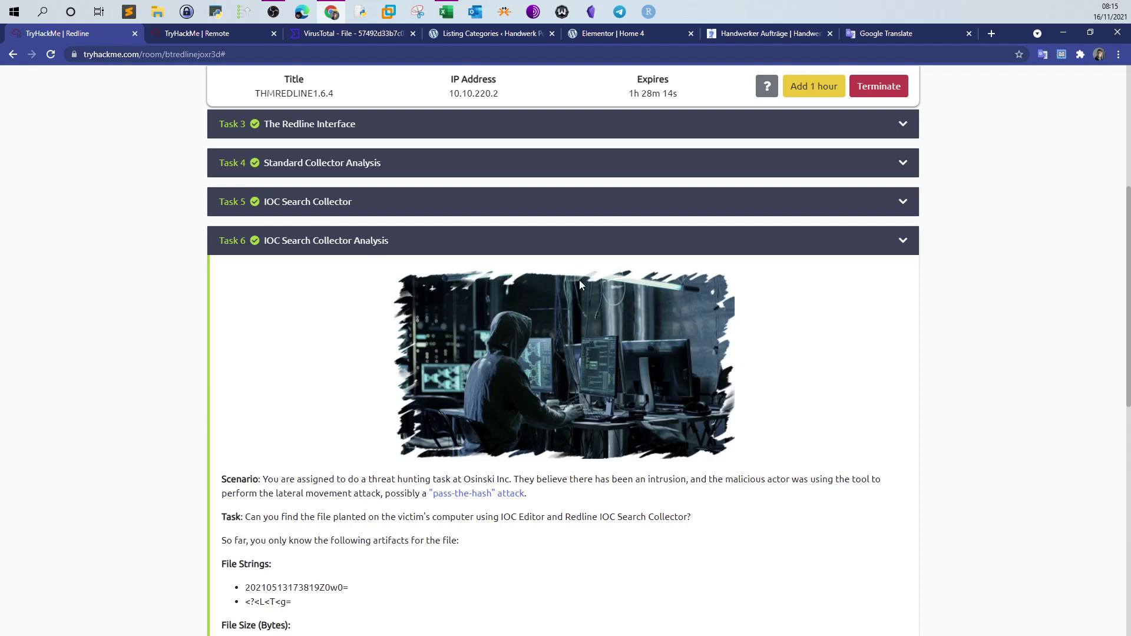
Collapse and re-expand Task 6 to reread it, highlighting the word IOC in the text
left_click(906, 245)
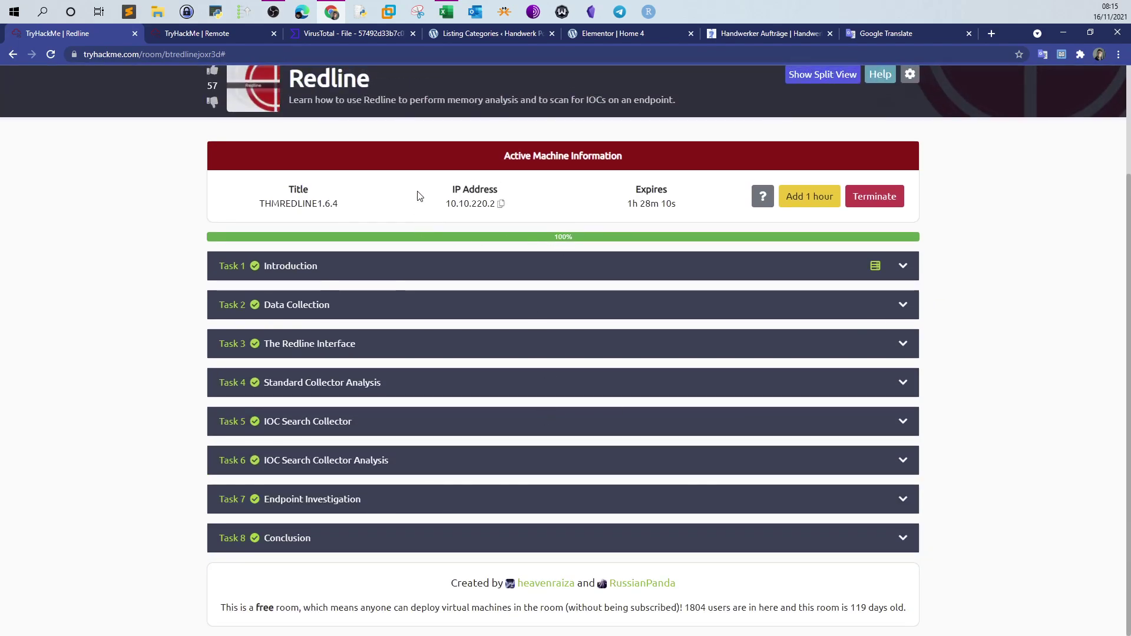
scroll(418, 196, "up", 1)
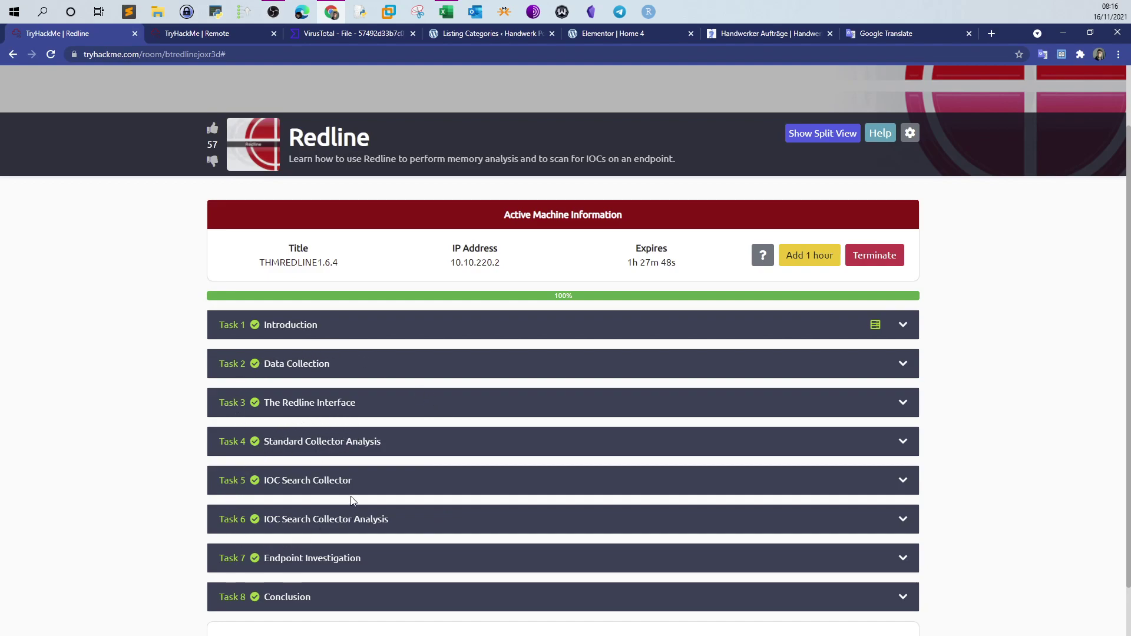
left_click(352, 521)
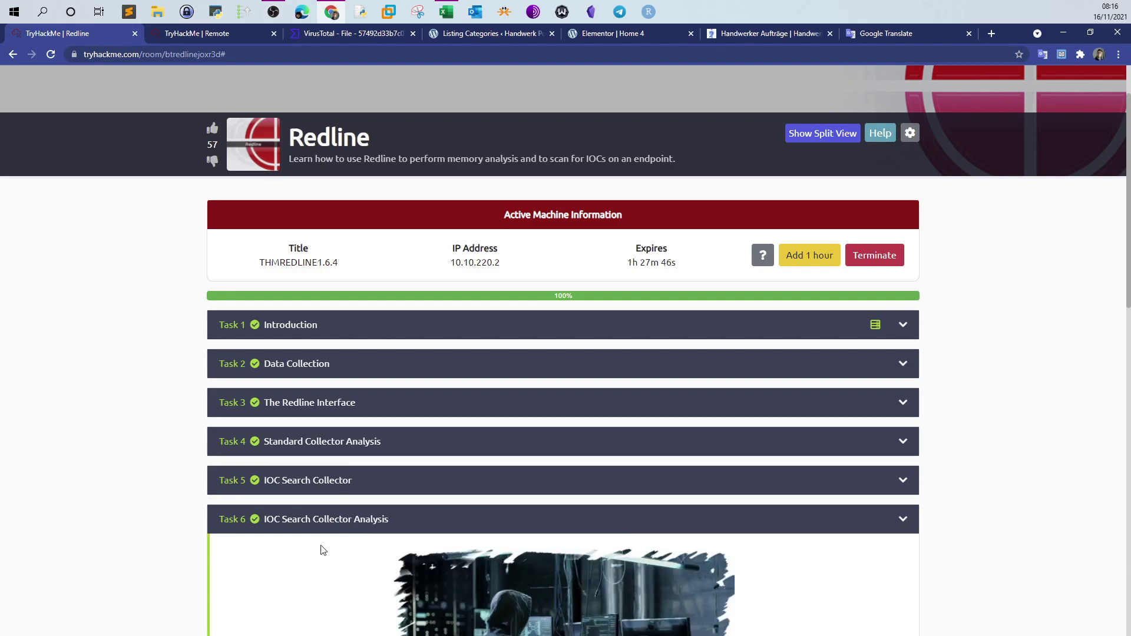
scroll(312, 539, "down", 2)
scroll(349, 417, "down", 6)
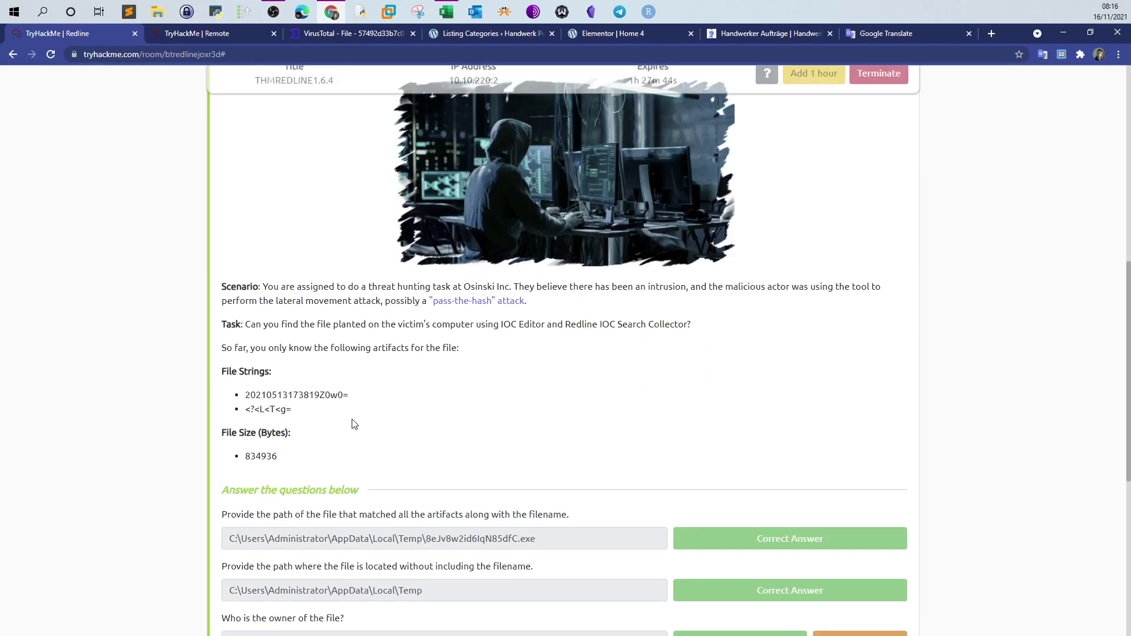
scroll(354, 422, "up", 4)
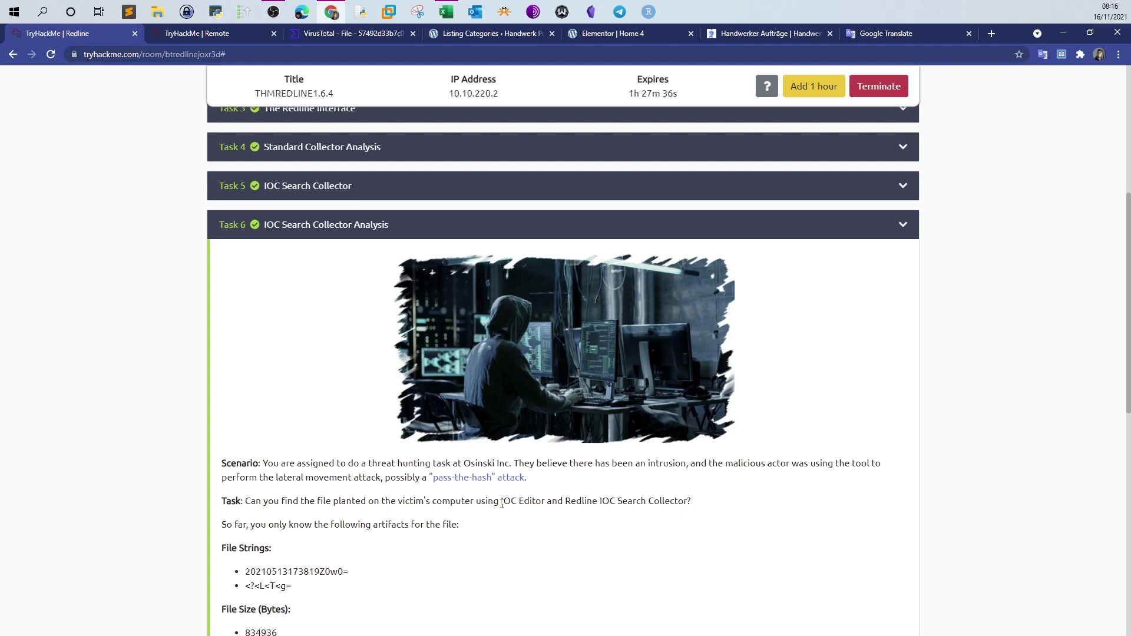
left_click_drag(501, 503, 518, 502)
On the remote machine, browse File Explorer to Documents\Analysis\Sessions\AnalysisSession1, then shift the window left
left_click(203, 35)
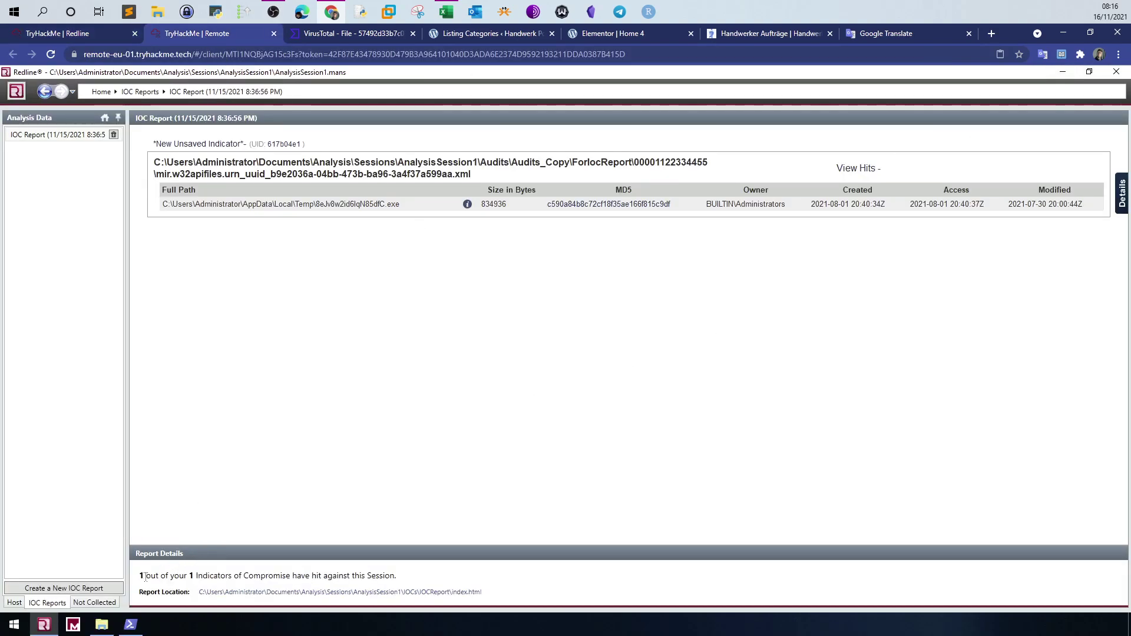
left_click(101, 625)
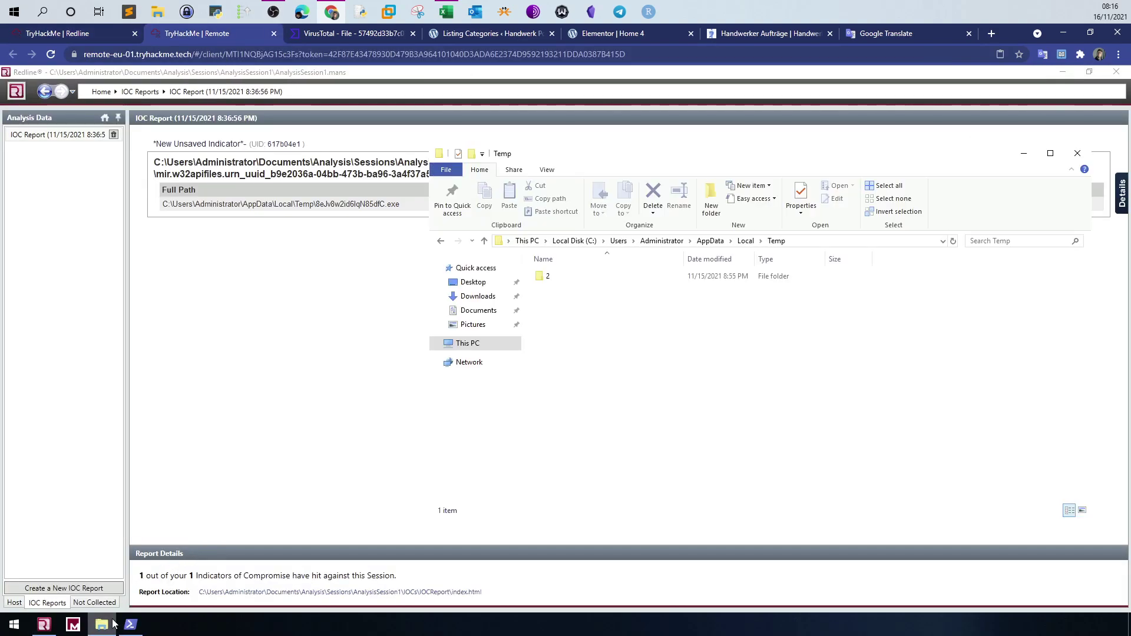
double_click(661, 149)
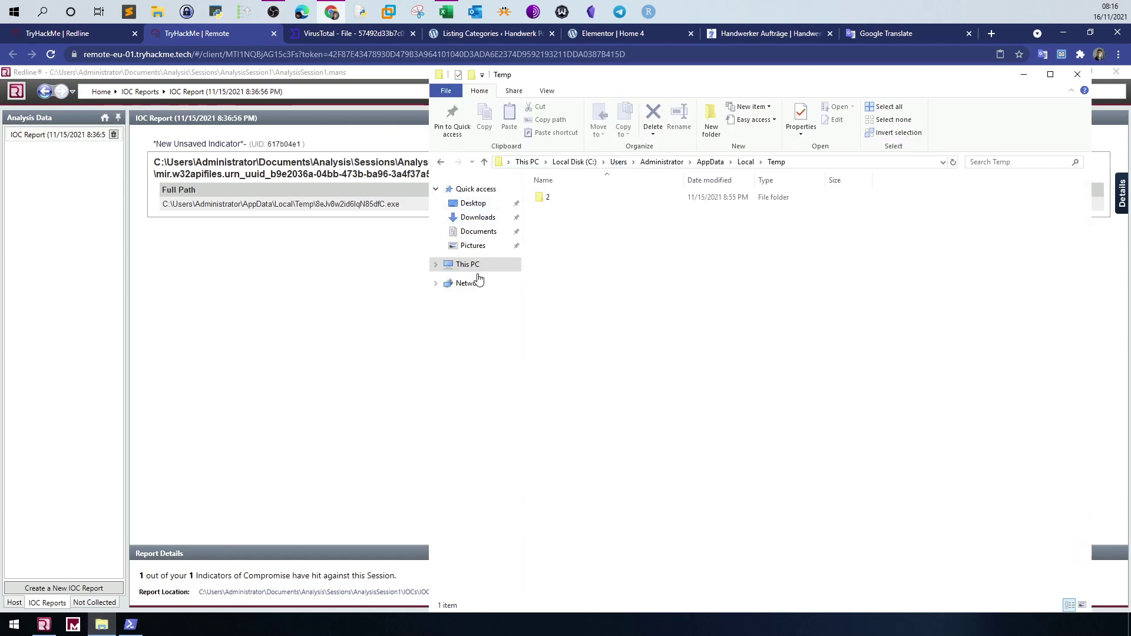
left_click(478, 231)
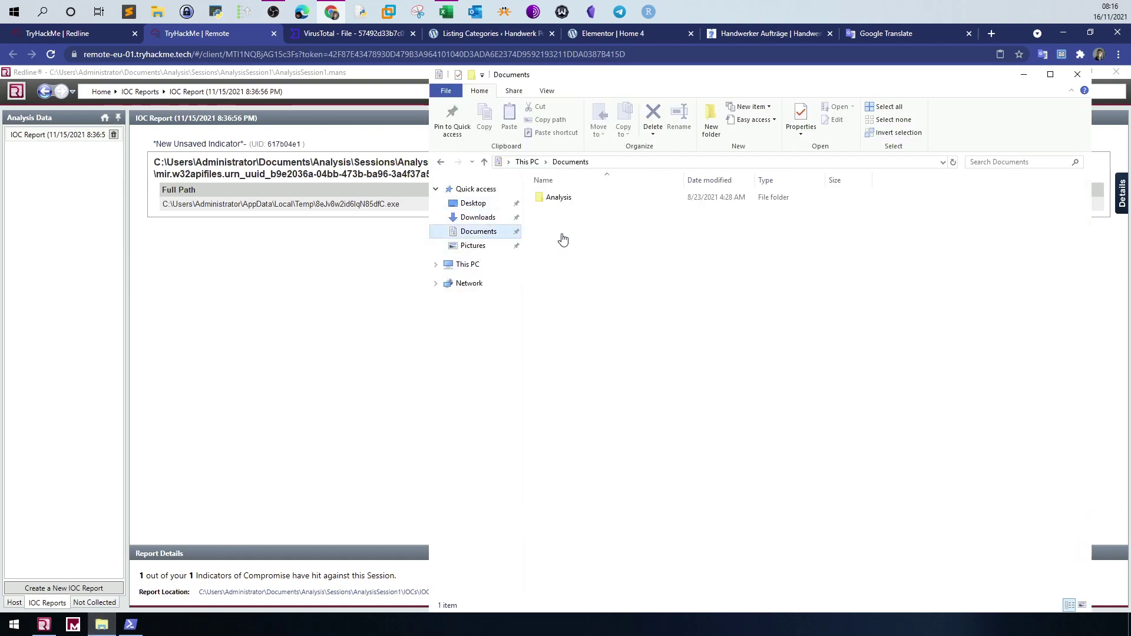
double_click(570, 201)
left_click(567, 203)
double_click(567, 203)
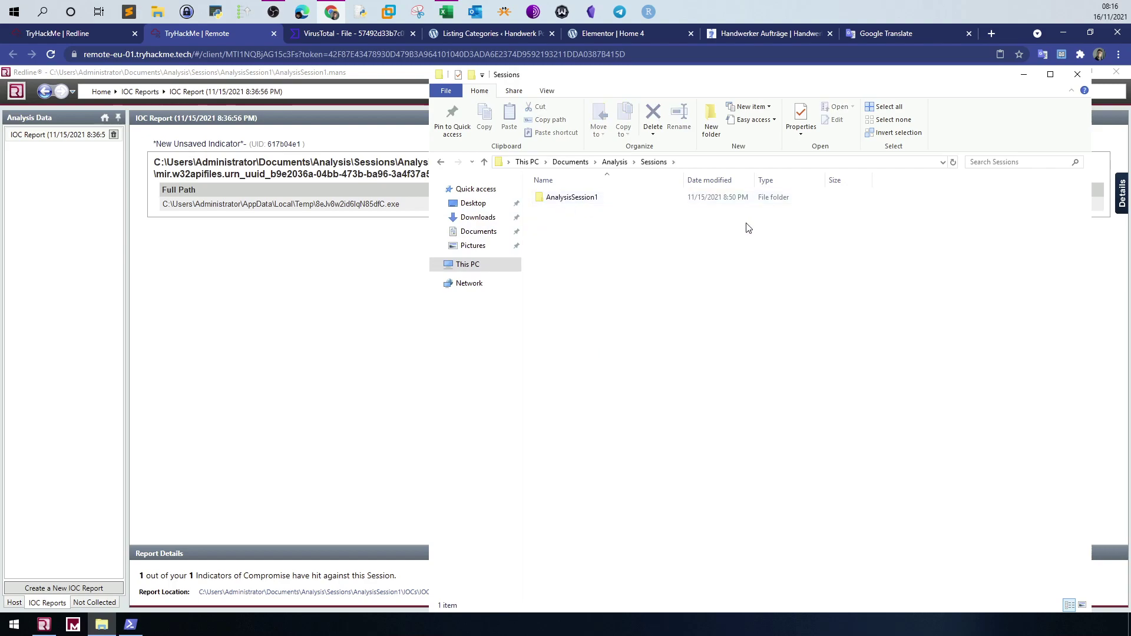
double_click(593, 203)
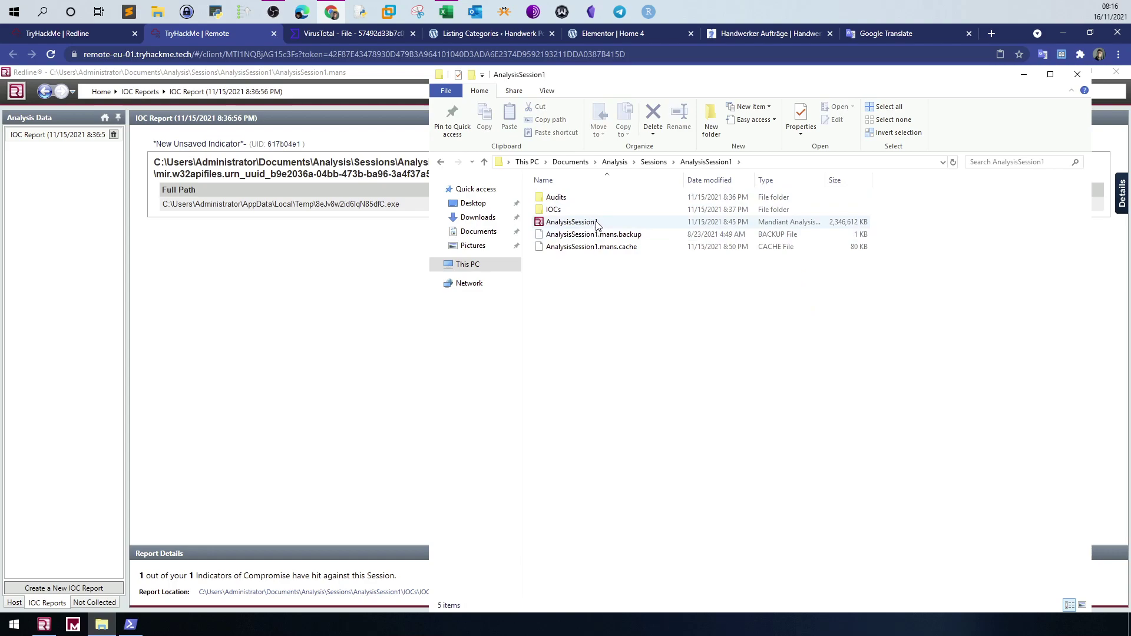
left_click_drag(611, 74, 397, 74)
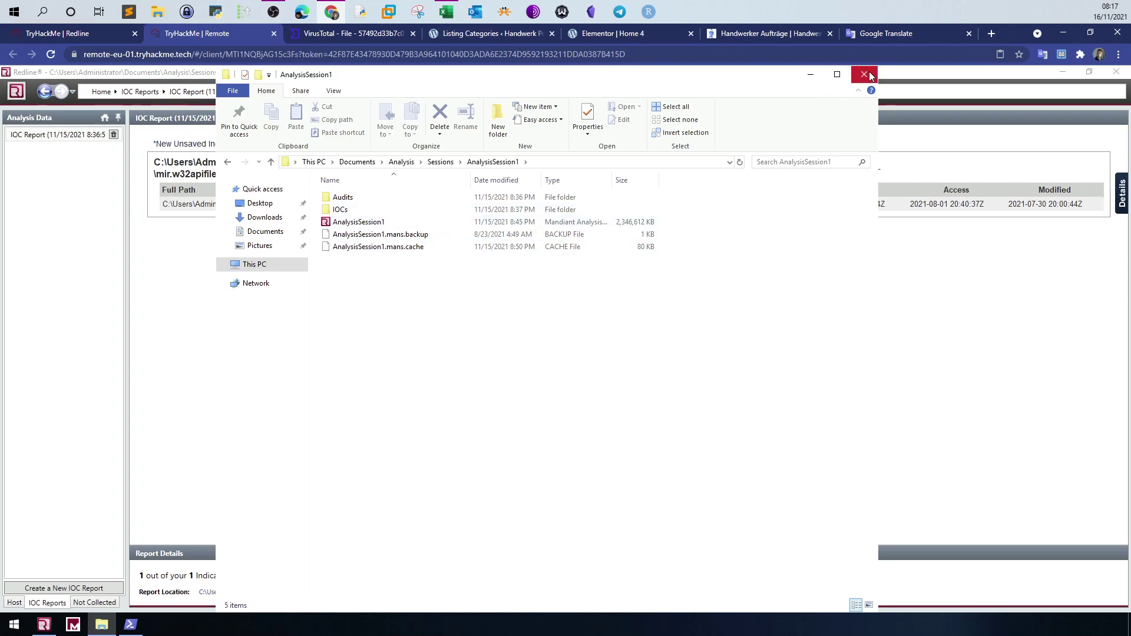
Close File Explorer, collapse Processes, Tasks and Disks in the Host tree, and return to IOC Reports
left_click(864, 73)
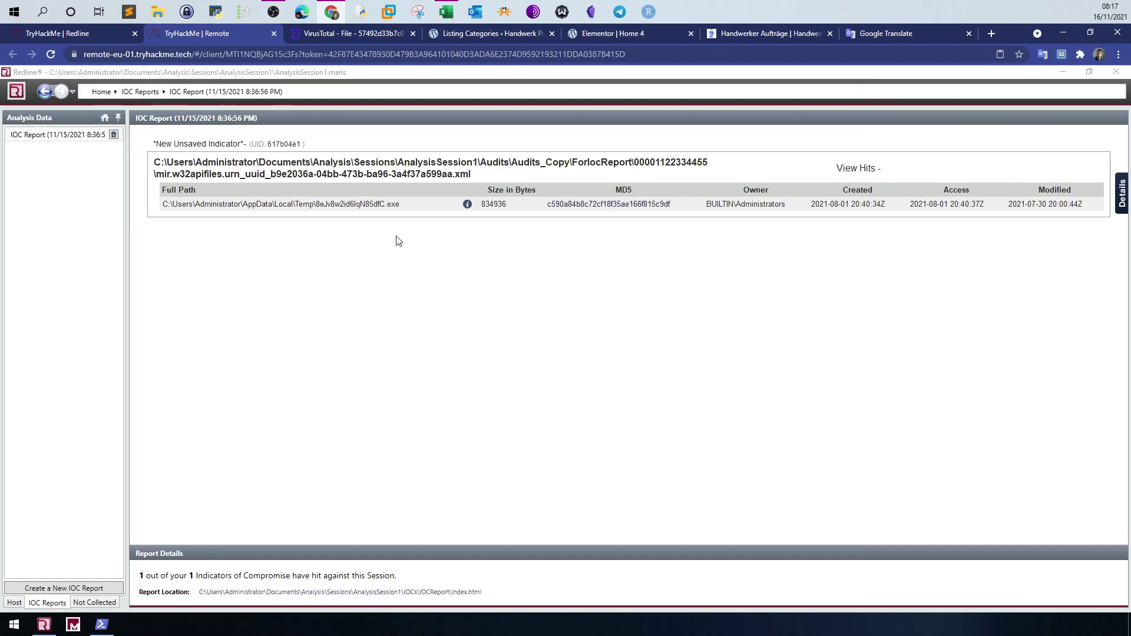
left_click(14, 603)
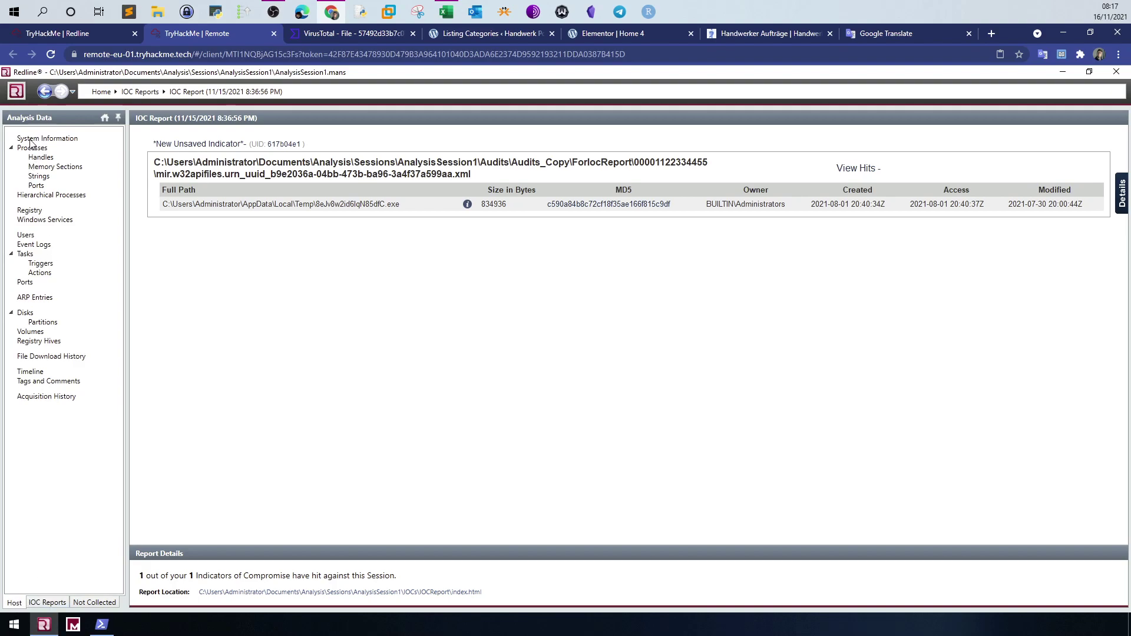
left_click(12, 147)
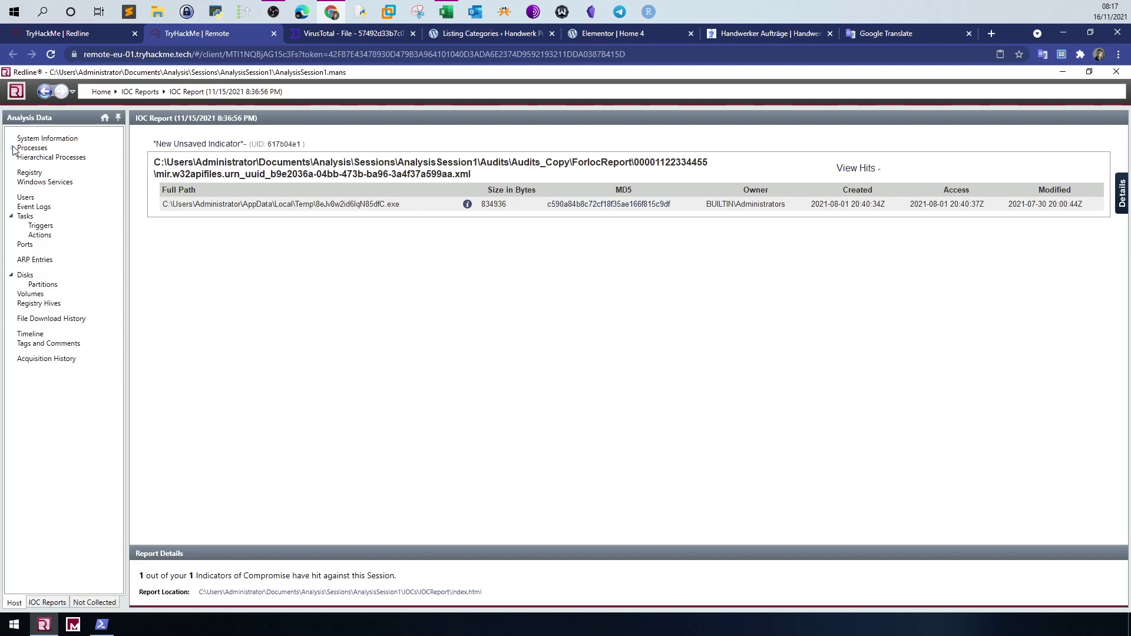
left_click(11, 216)
left_click(11, 255)
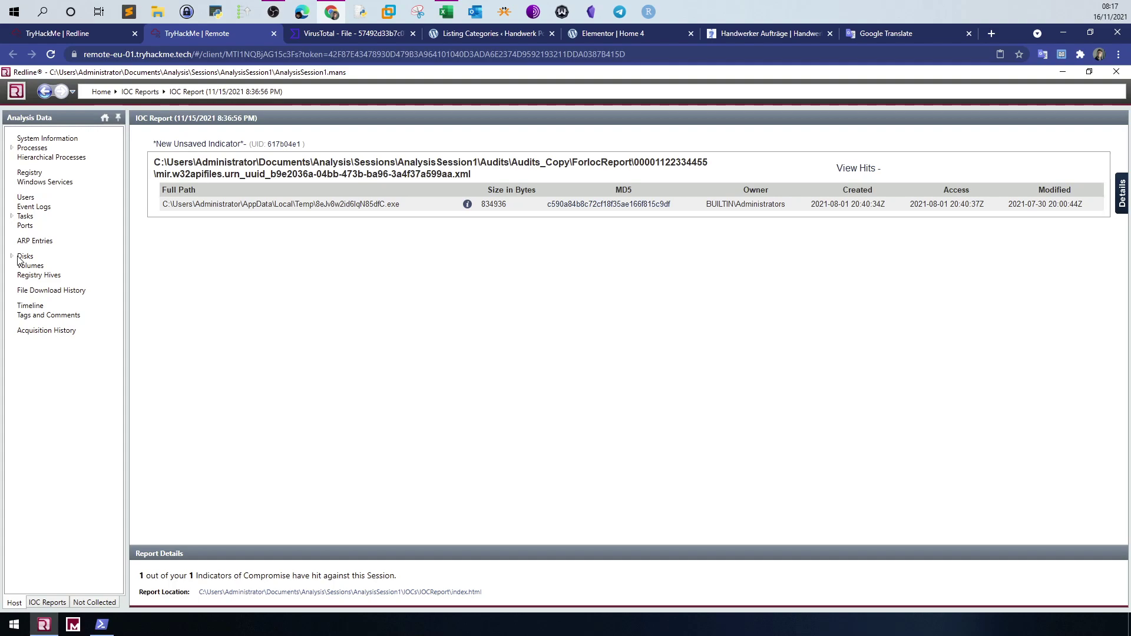
left_click(53, 603)
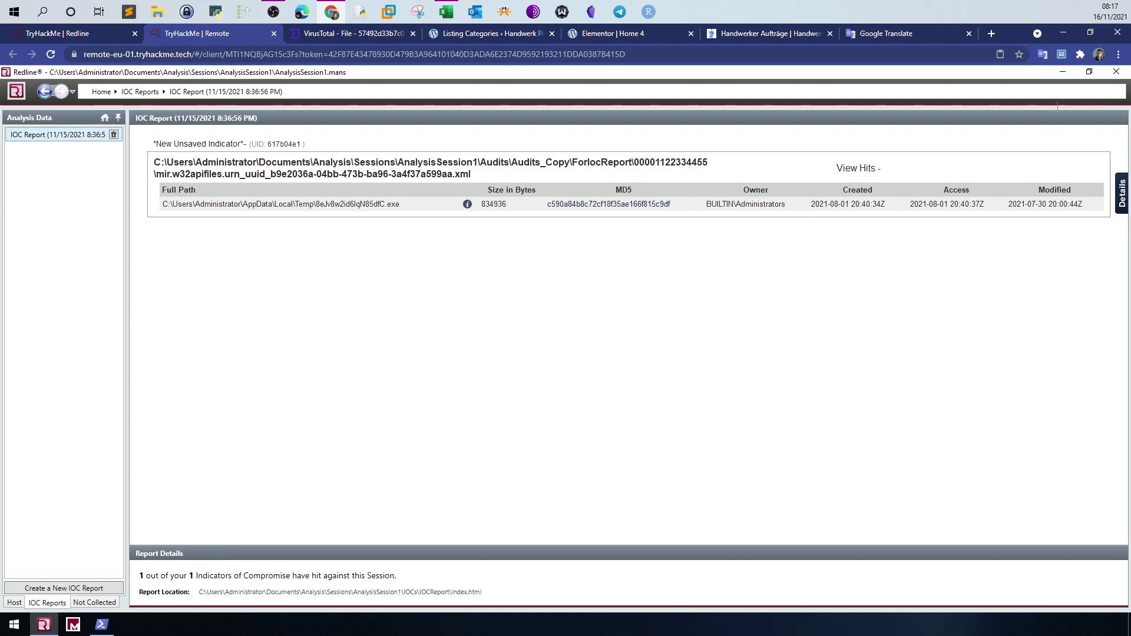
Open the desktop IOC folder, move it near the other desktop folders, and restore Redline's IOC report
left_click(1062, 72)
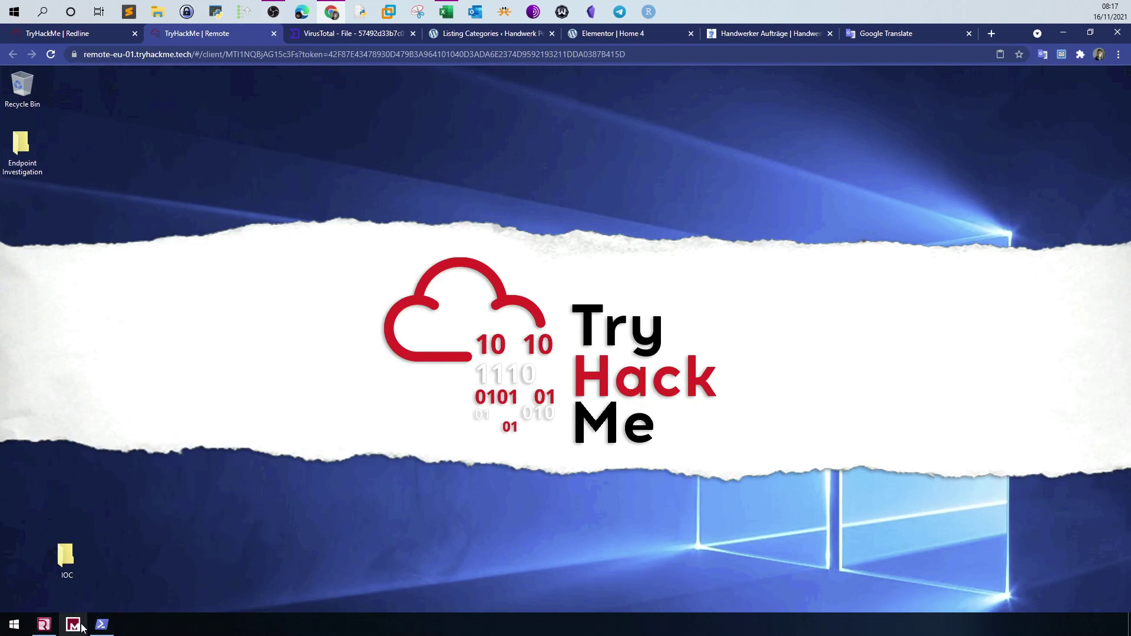
double_click(76, 563)
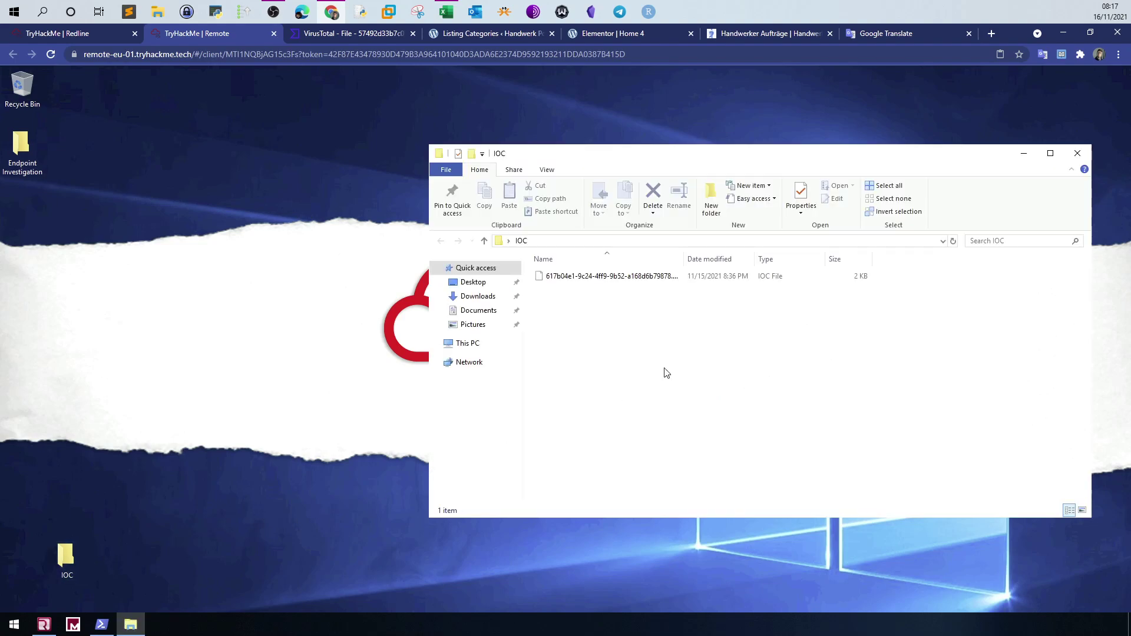
left_click(1024, 154)
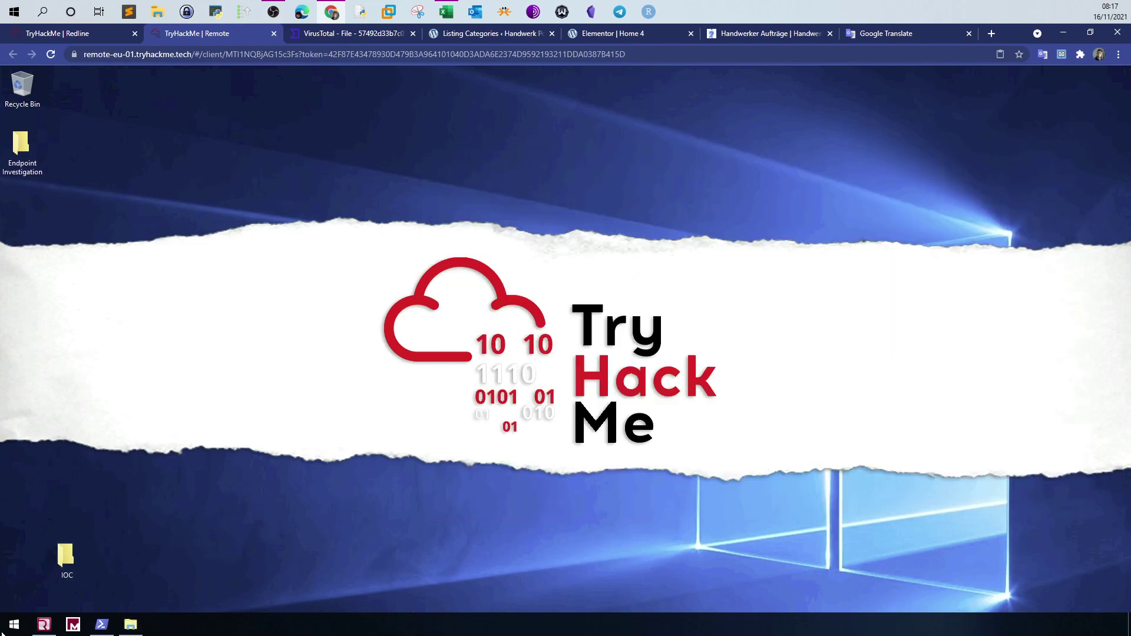
left_click(47, 628)
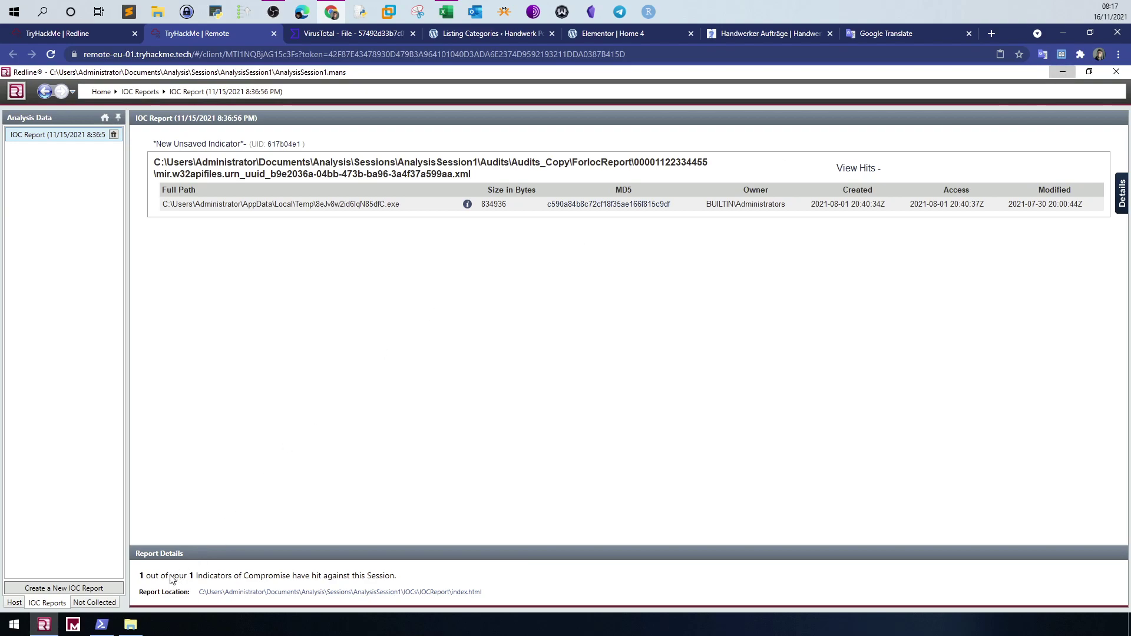
key("super+d")
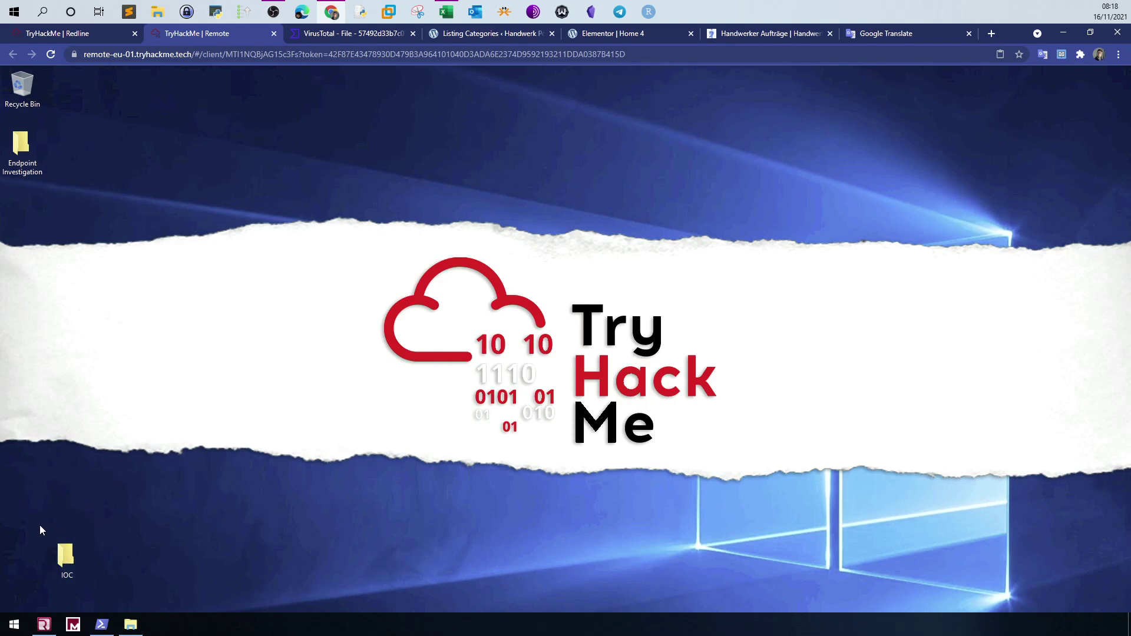
left_click_drag(64, 557, 161, 212)
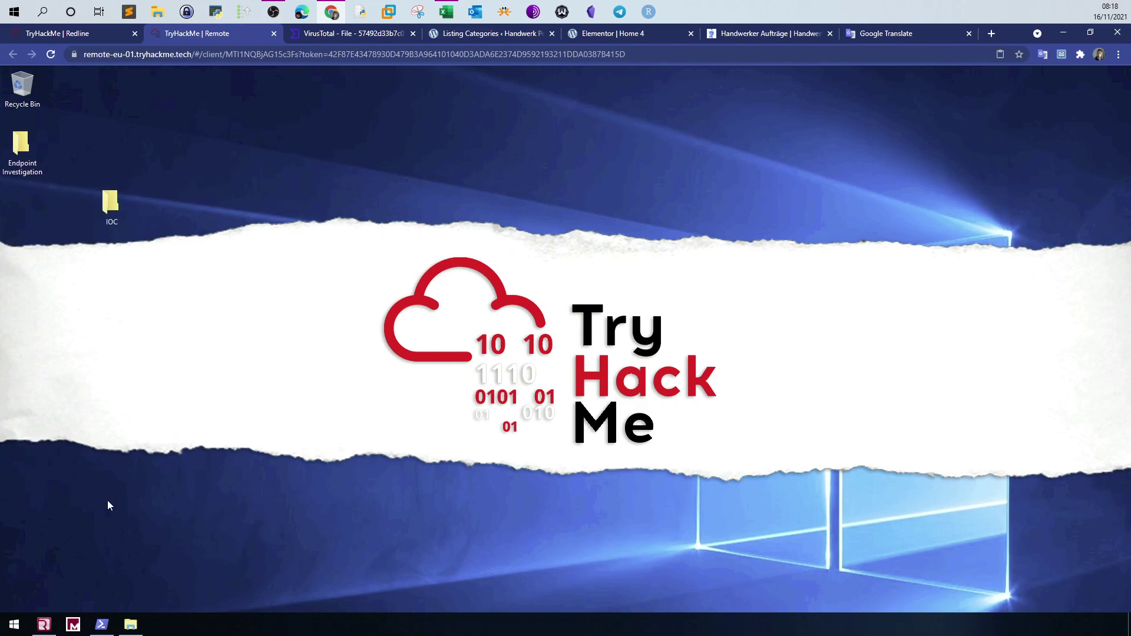
left_click(48, 614)
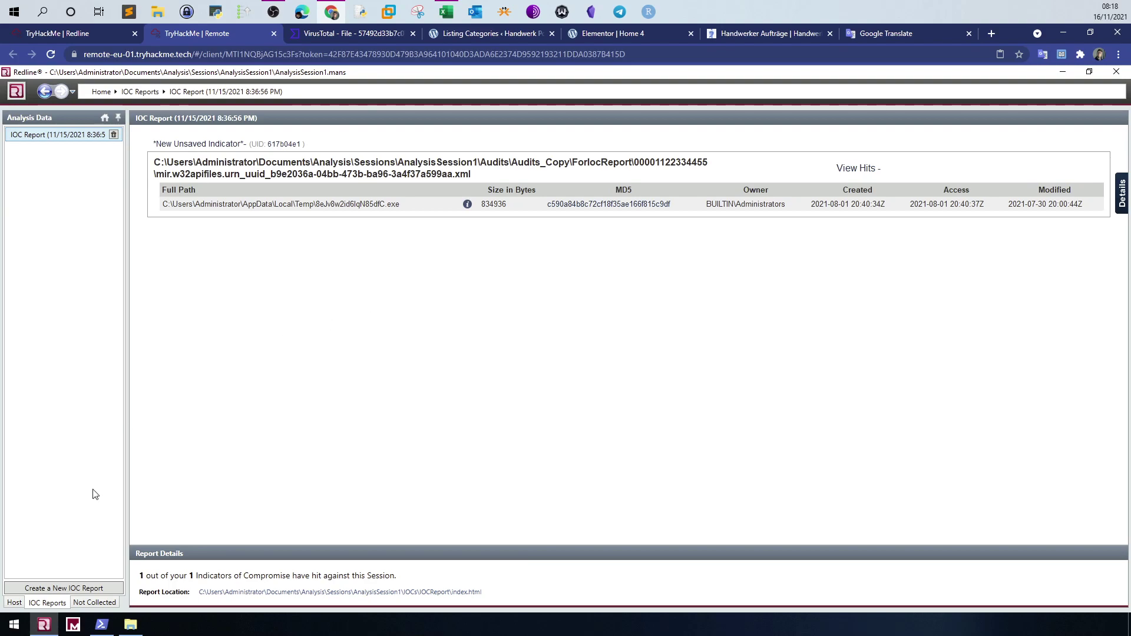
Start a new IOC report, then cancel the folder selection and close the new session setup
left_click(66, 588)
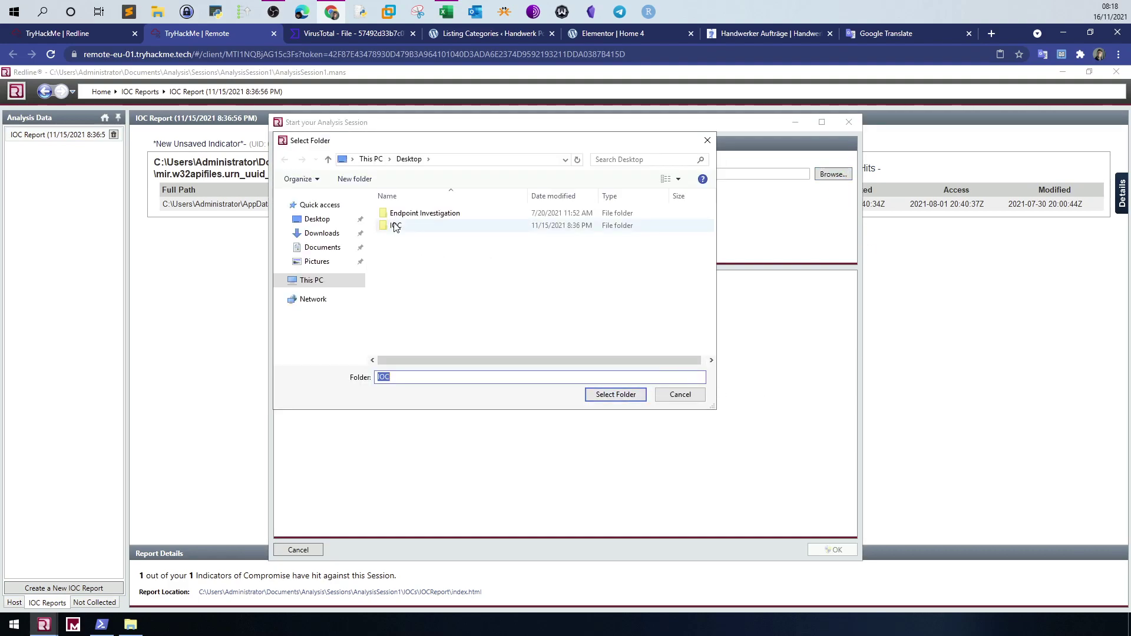
mouse_move(397, 227)
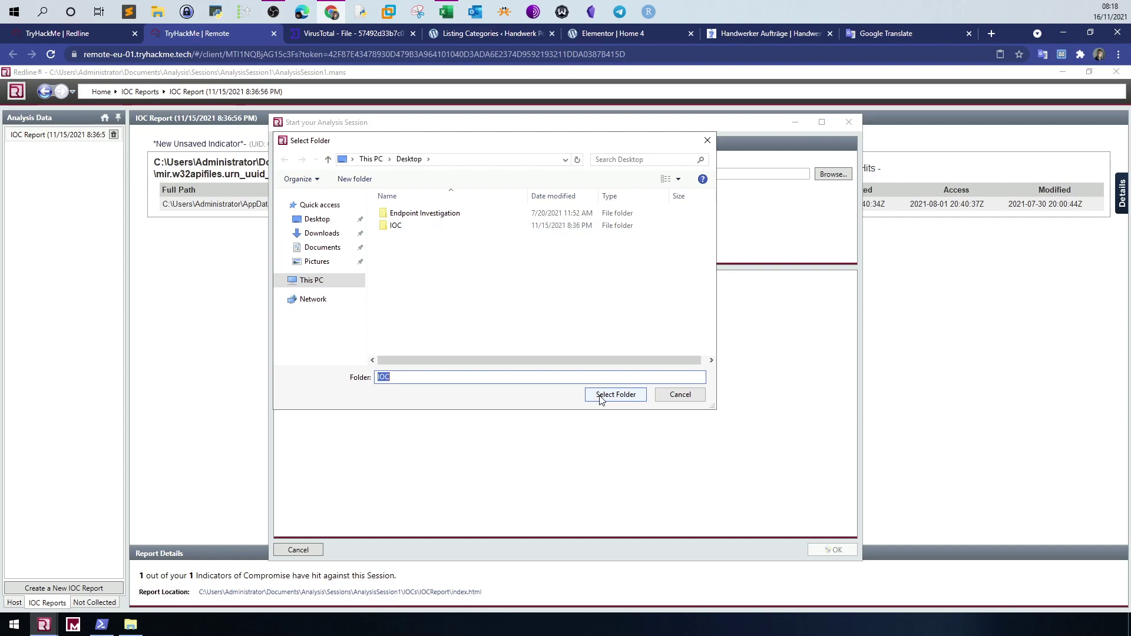
left_click(679, 395)
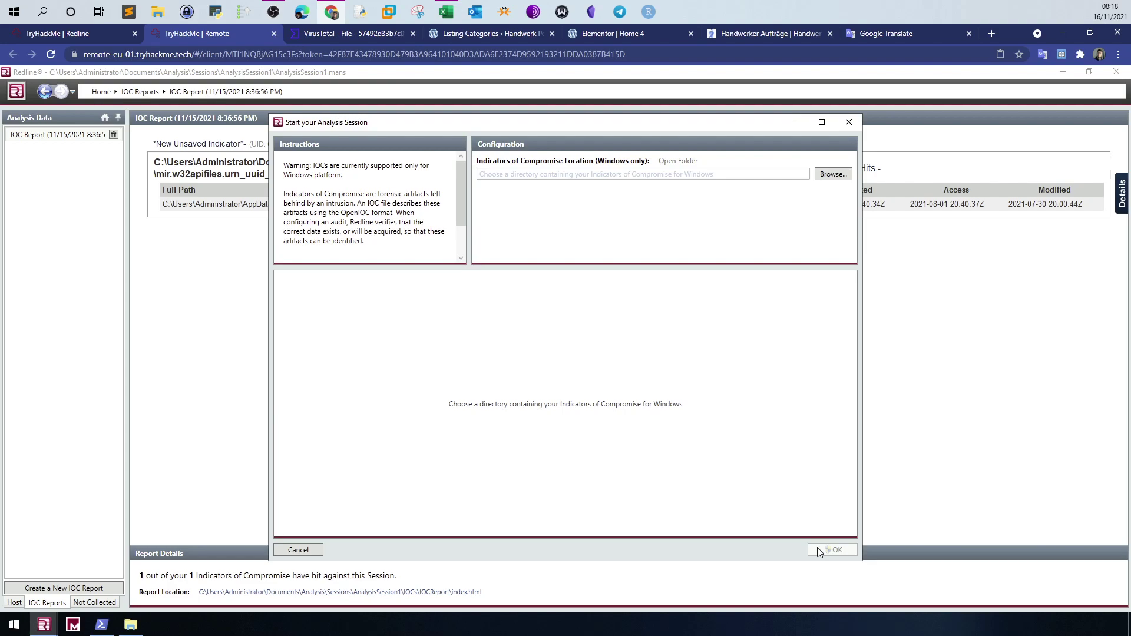
left_click(849, 123)
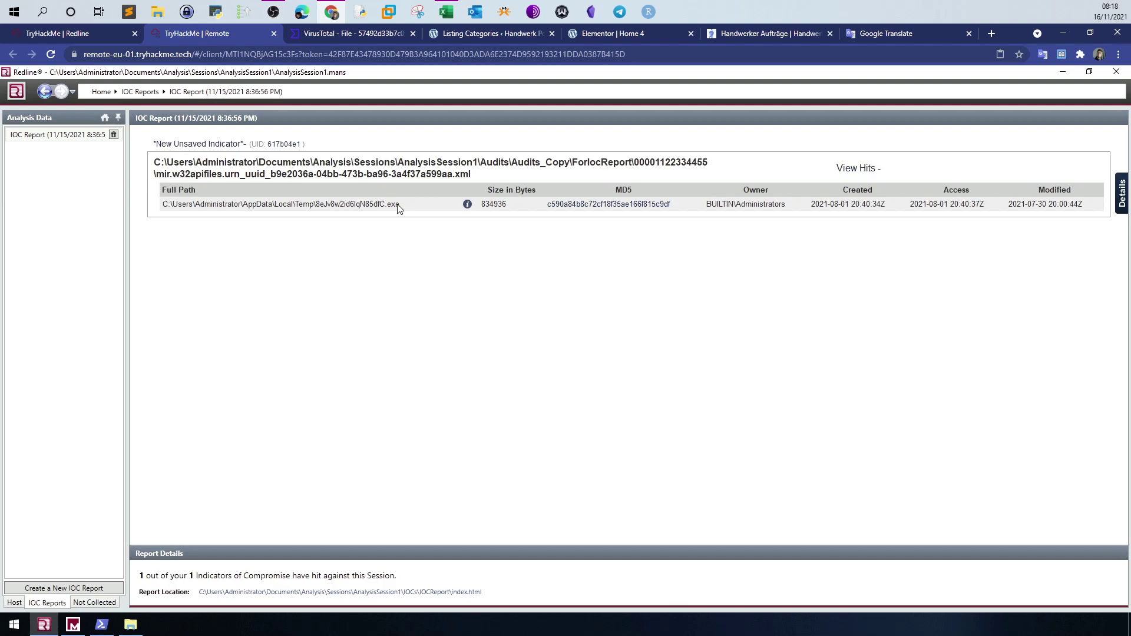
Select the hit file's full path in the IOC report, then minimize Redline
left_click_drag(401, 204, 167, 204)
left_click(172, 219)
left_click_drag(414, 210, 167, 206)
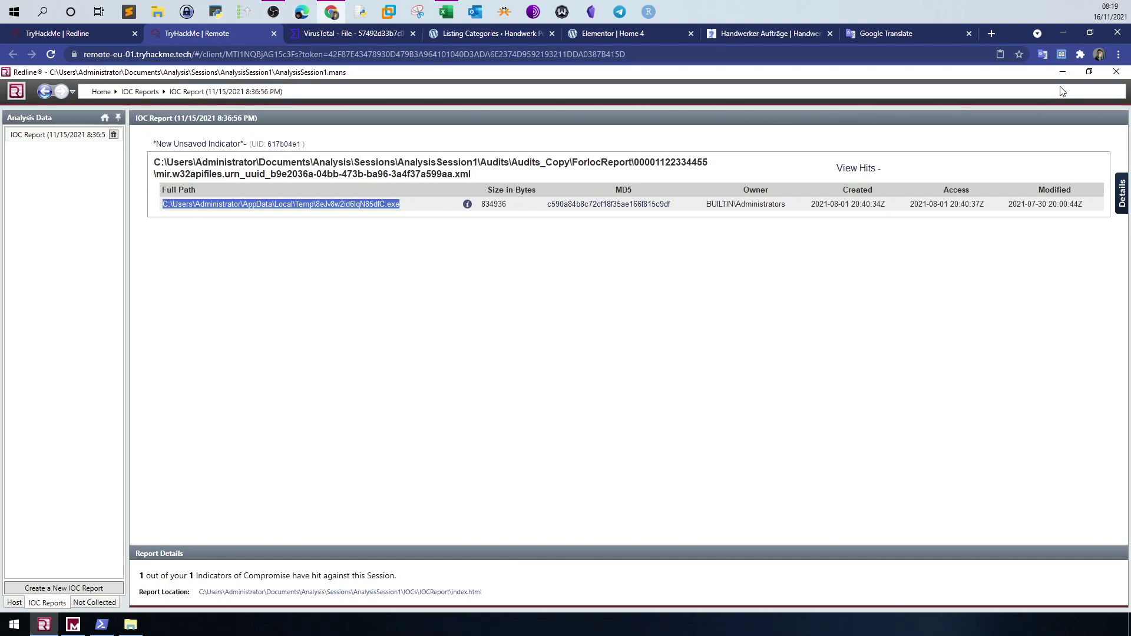
left_click(1063, 71)
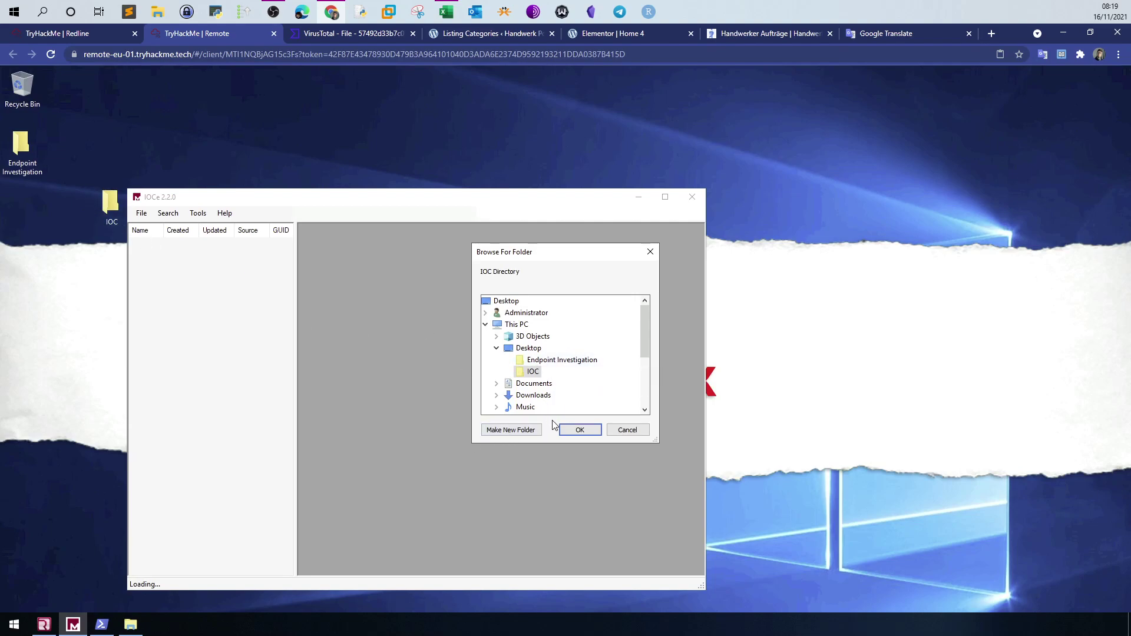
Confirm Desktop\IOC as the IOC Editor directory and show the loaded indicator's 834936 file-size conditions
left_click(572, 431)
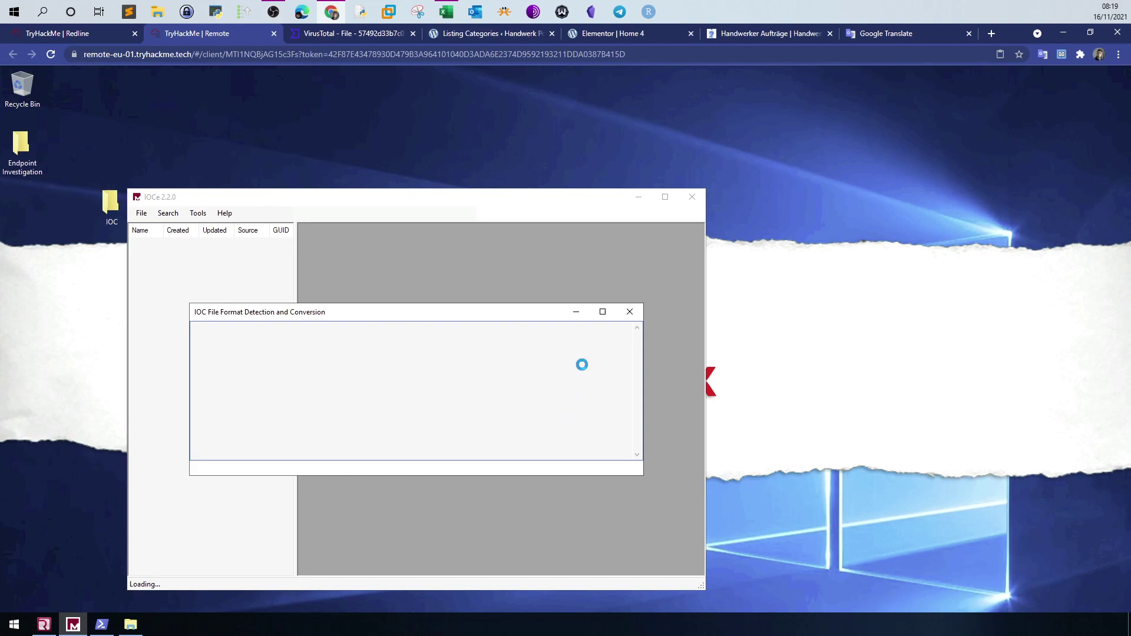
left_click(44, 624)
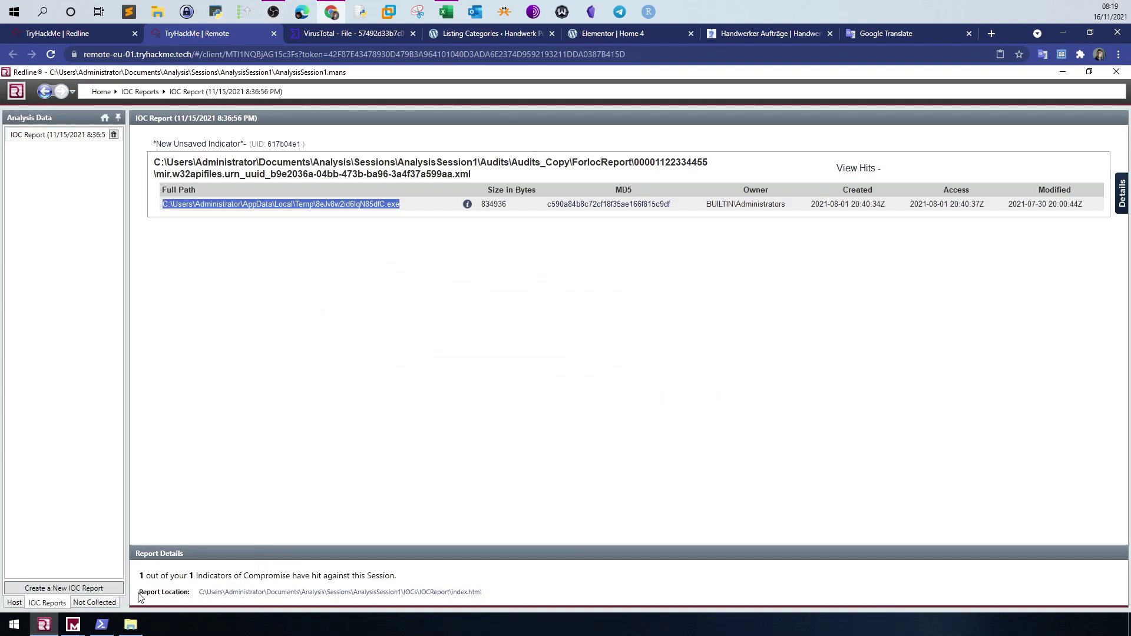
left_click(46, 629)
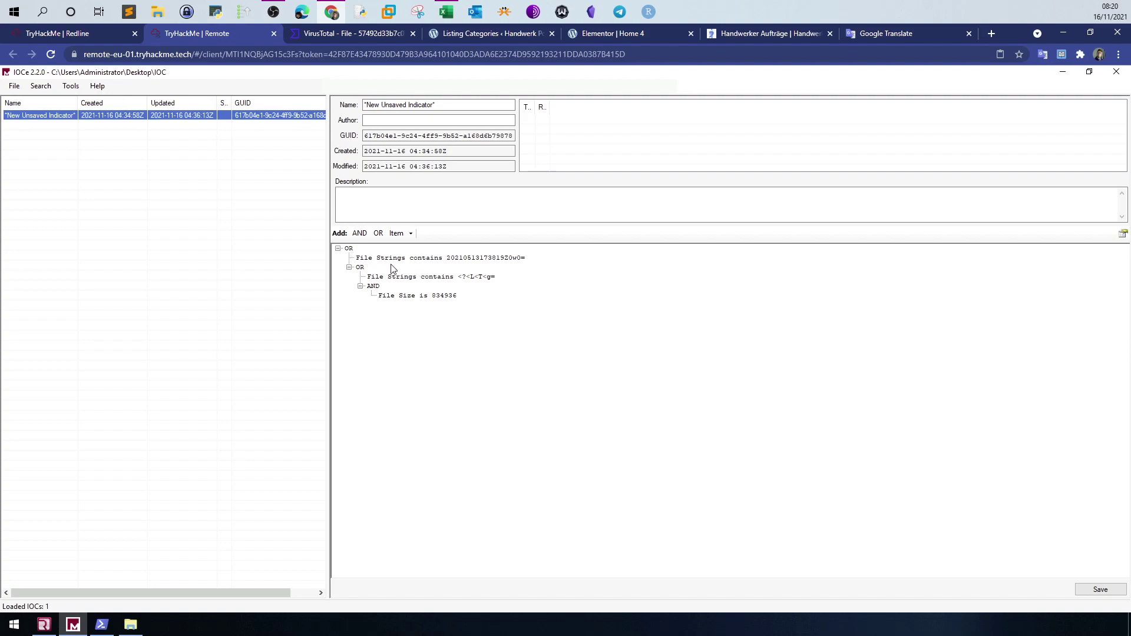
left_click(92, 33)
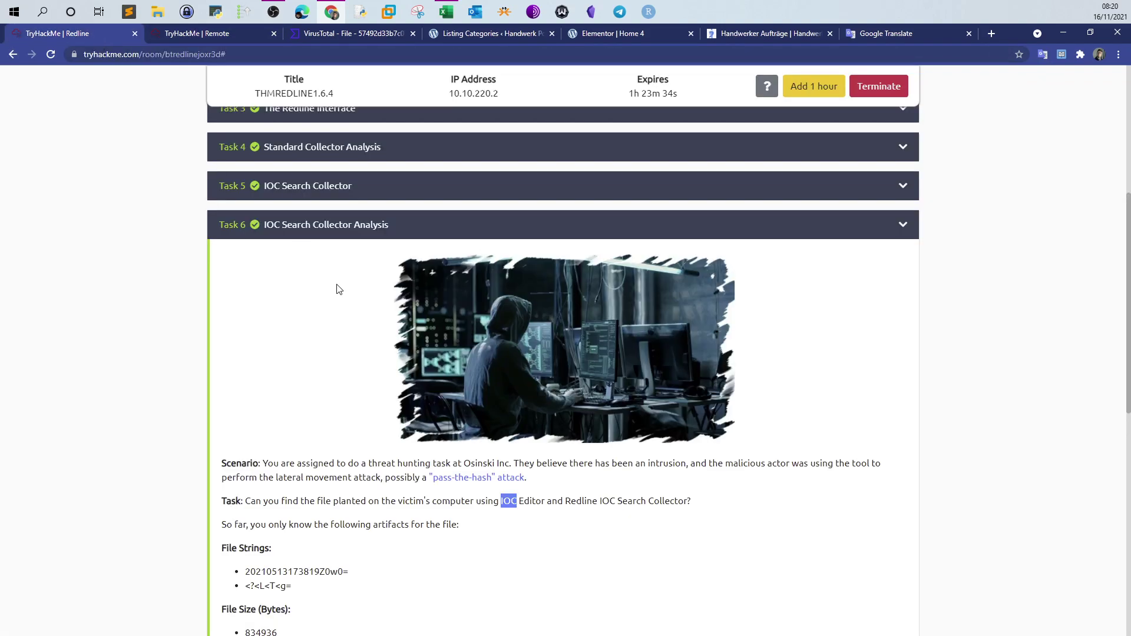
scroll(348, 295, "down", 5)
scroll(362, 306, "up", 3)
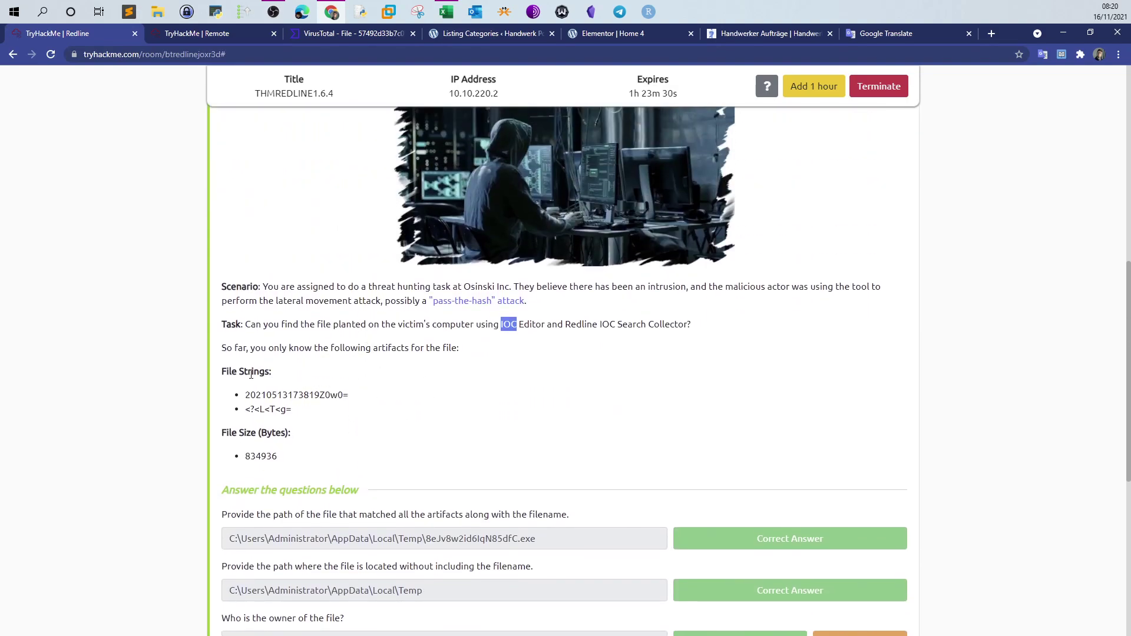
left_click_drag(244, 389, 289, 411)
left_click(306, 422)
left_click_drag(283, 463, 247, 465)
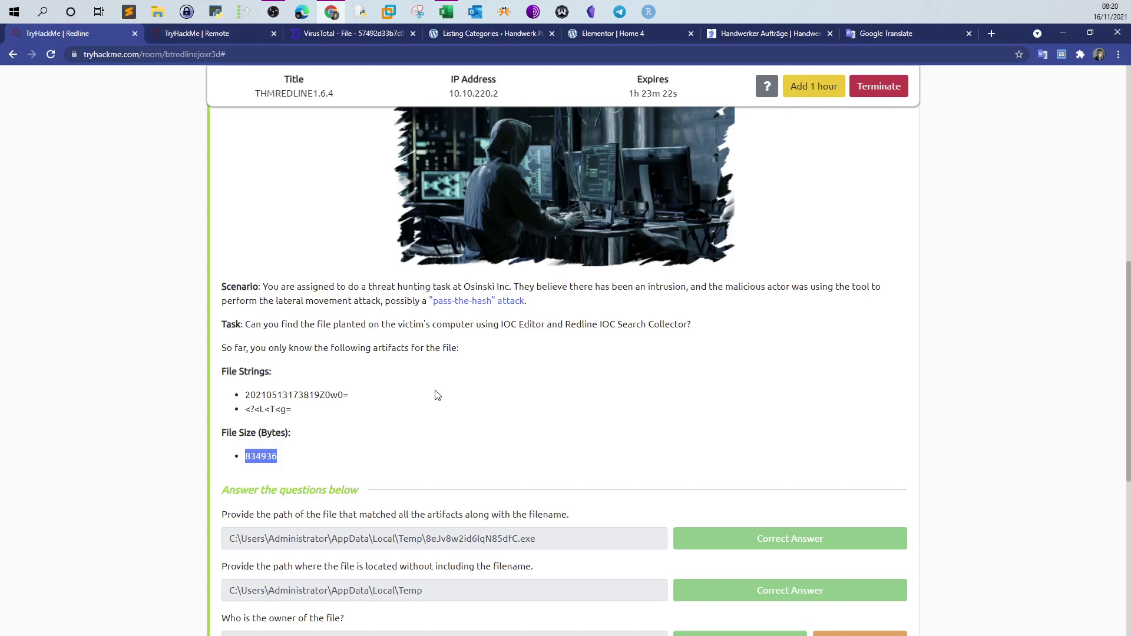
left_click(347, 417)
left_click_drag(342, 395, 274, 410)
left_click_drag(278, 457, 244, 465)
left_click(213, 34)
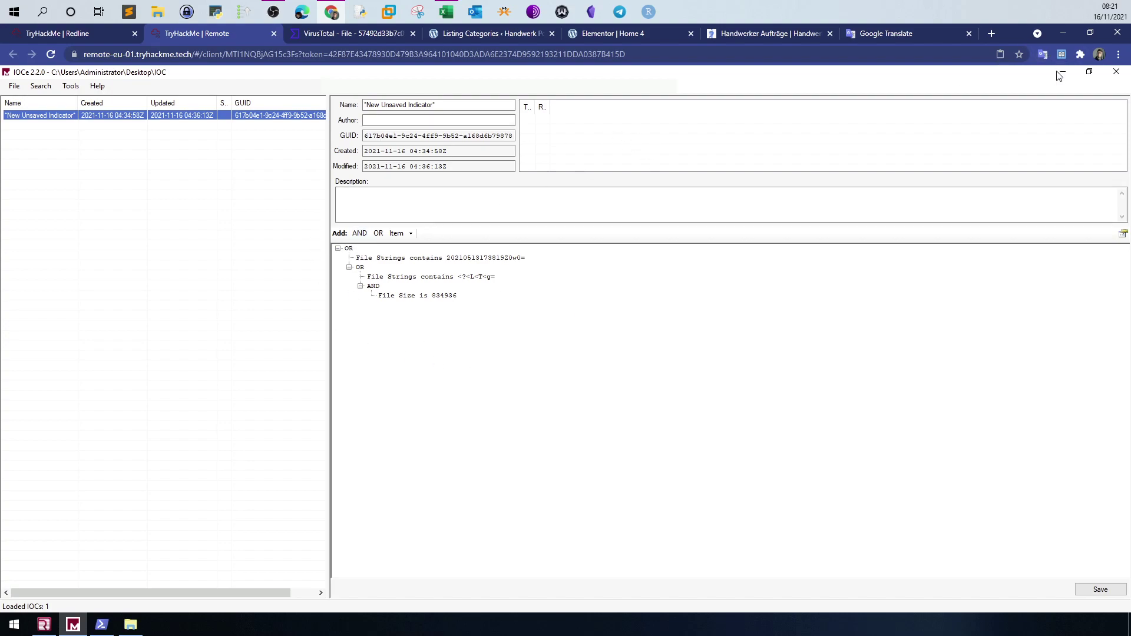
Close and reopen the IOC Editor, then bring Redline forward and select the hit file's path
left_click(1116, 71)
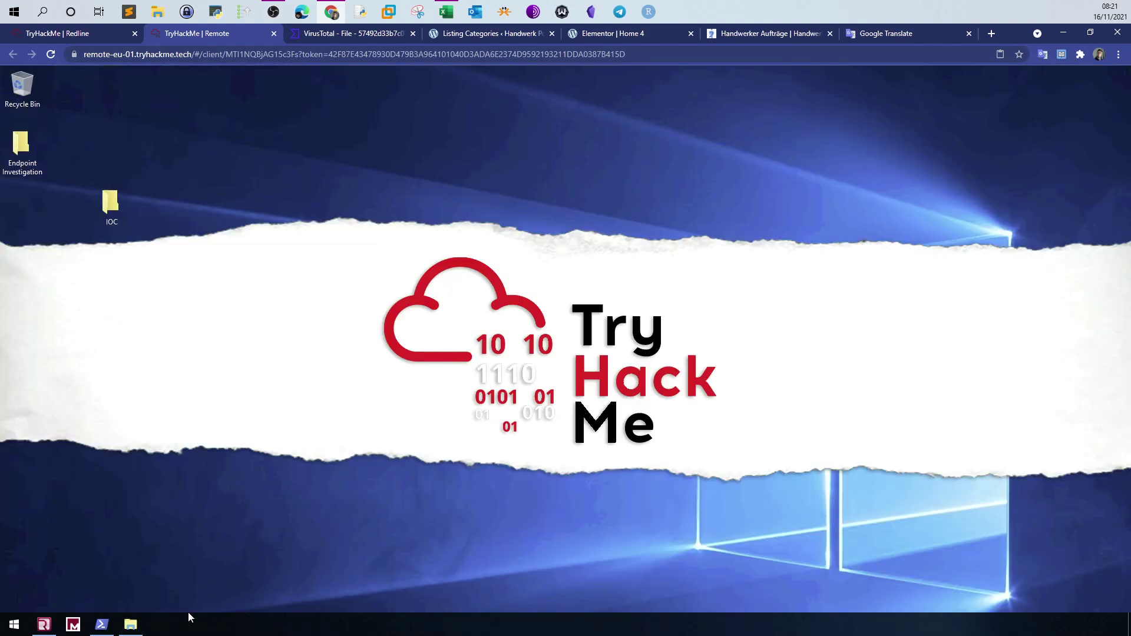
left_click(45, 625)
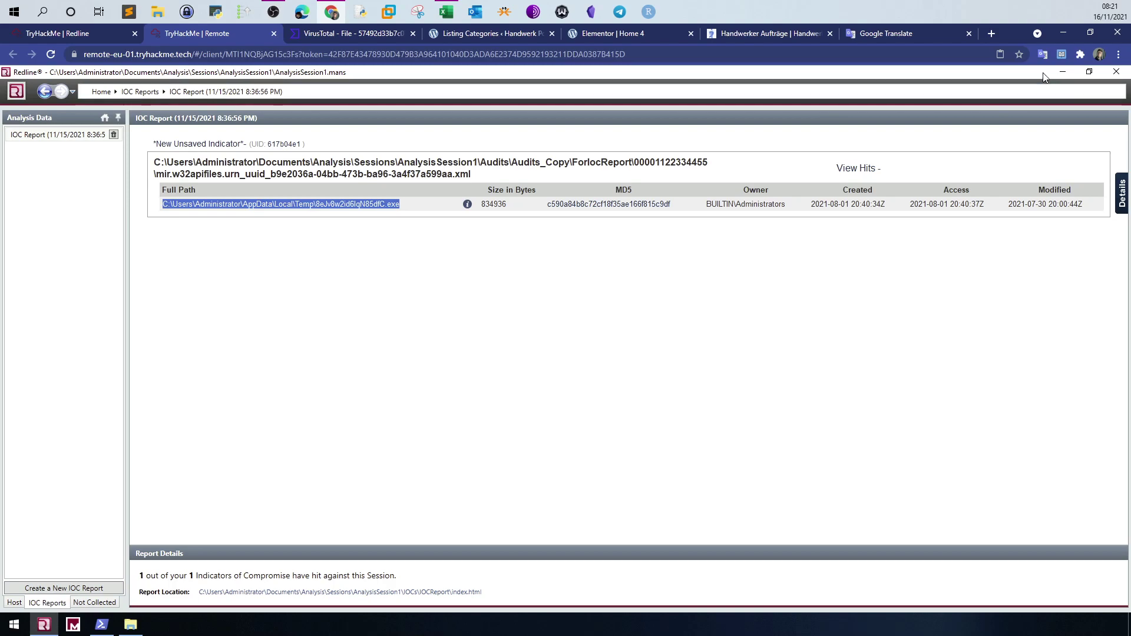
left_click(45, 625)
left_click(110, 203)
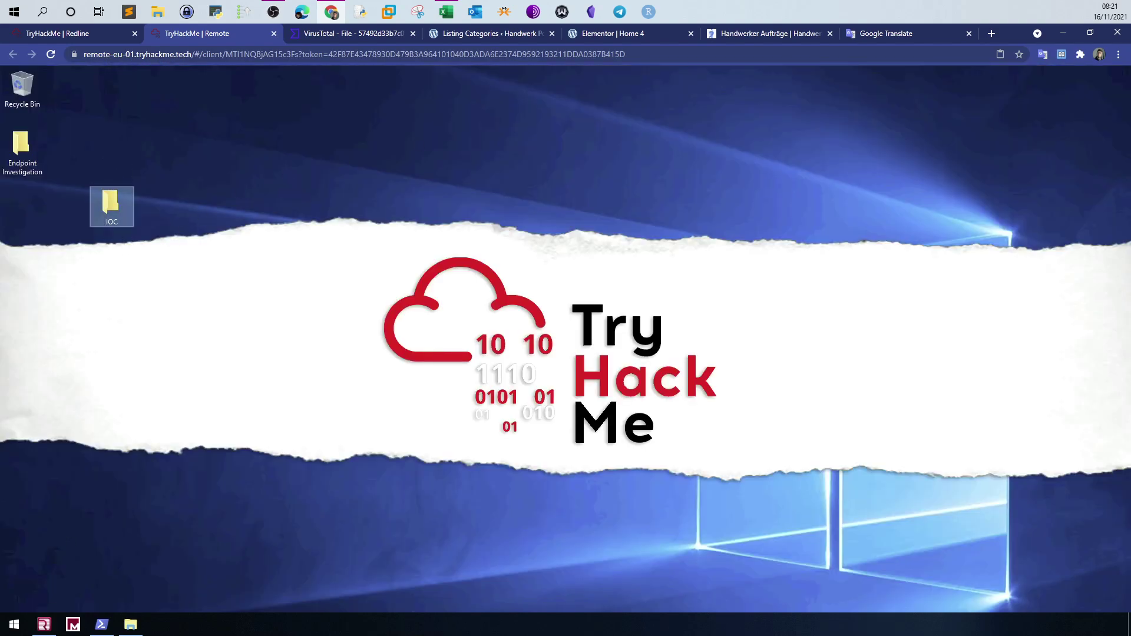
left_click(74, 625)
left_click(44, 625)
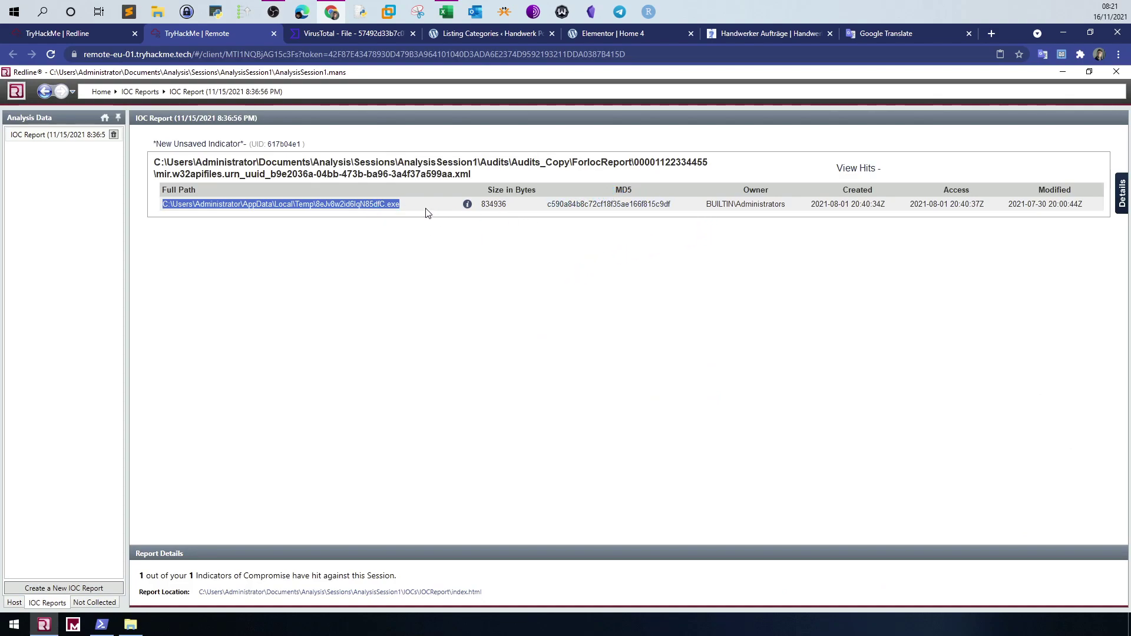
left_click_drag(426, 210, 165, 204)
Scroll to the Task 6 answer fields and select the hit's Full Path text in Redline
left_click(77, 33)
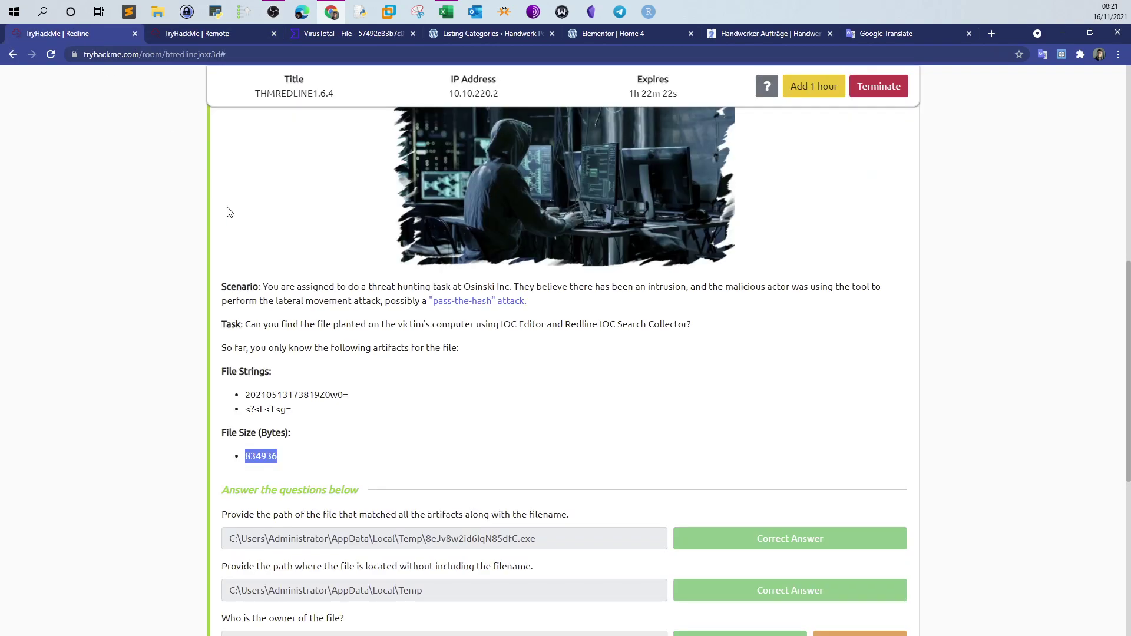
scroll(274, 259, "down", 4)
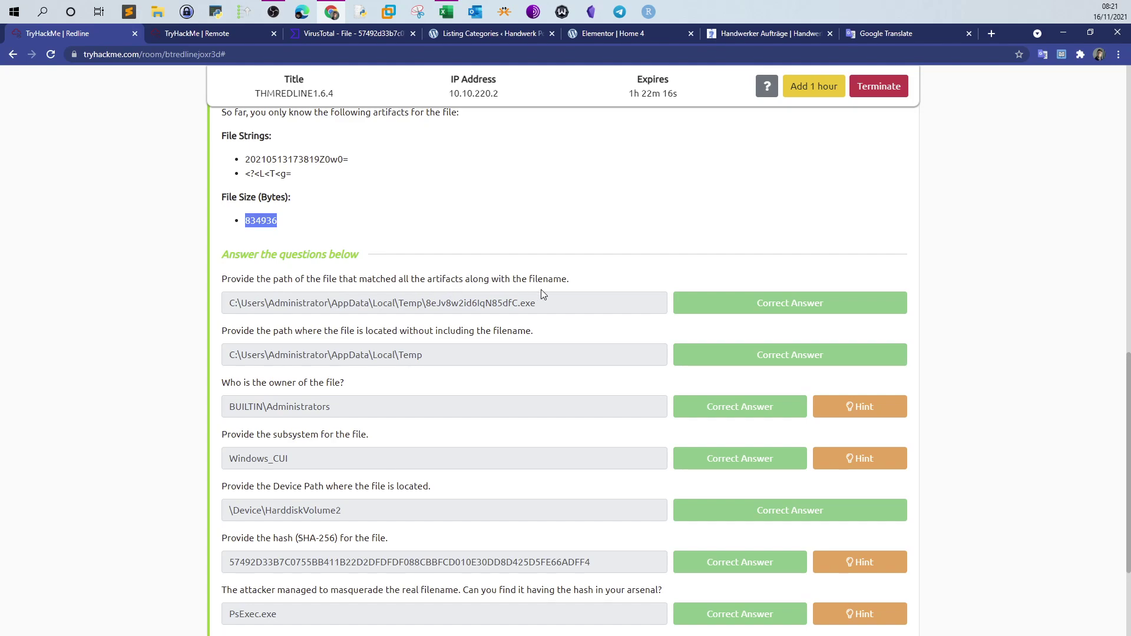
left_click(218, 33)
left_click(412, 207)
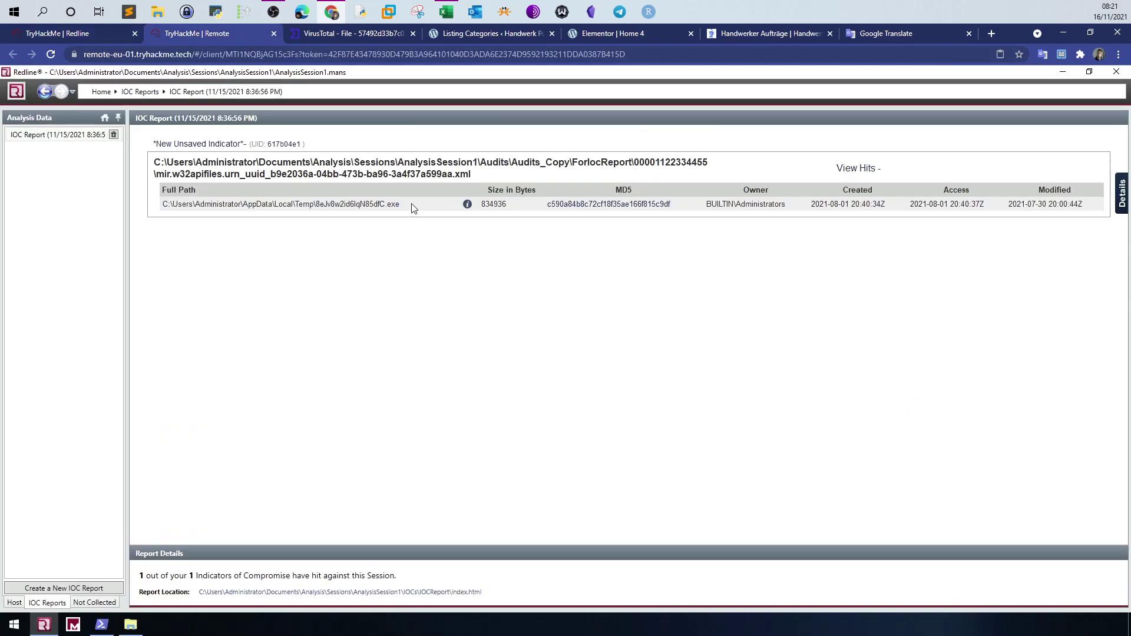
left_click_drag(412, 207, 160, 205)
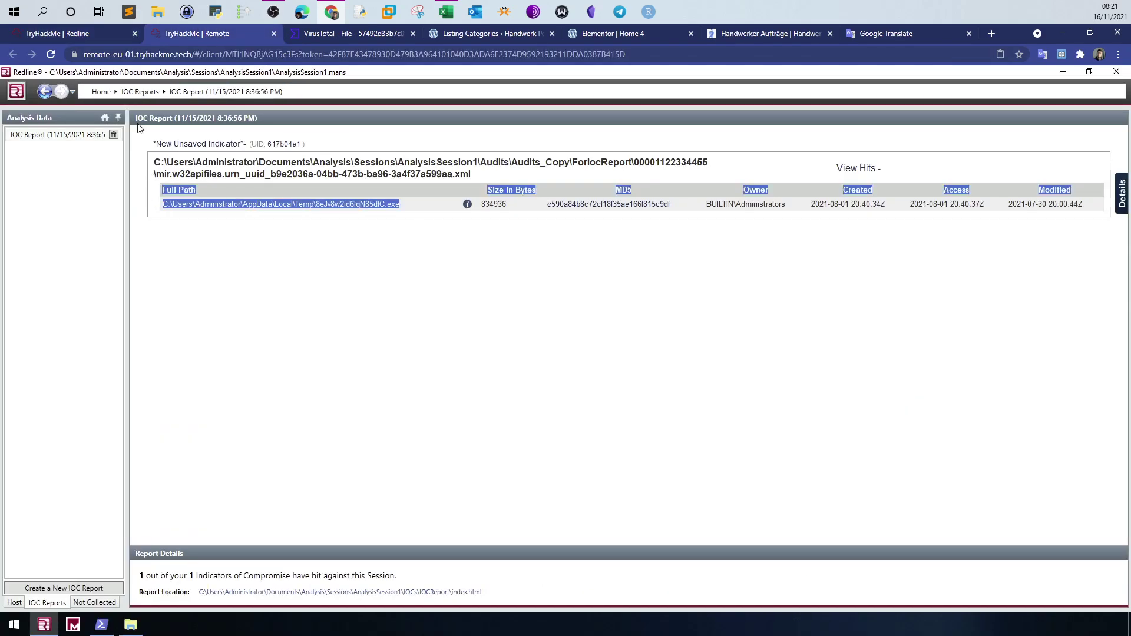
Compare the first two Task 6 file-path answers against the Redline report's values
left_click(93, 33)
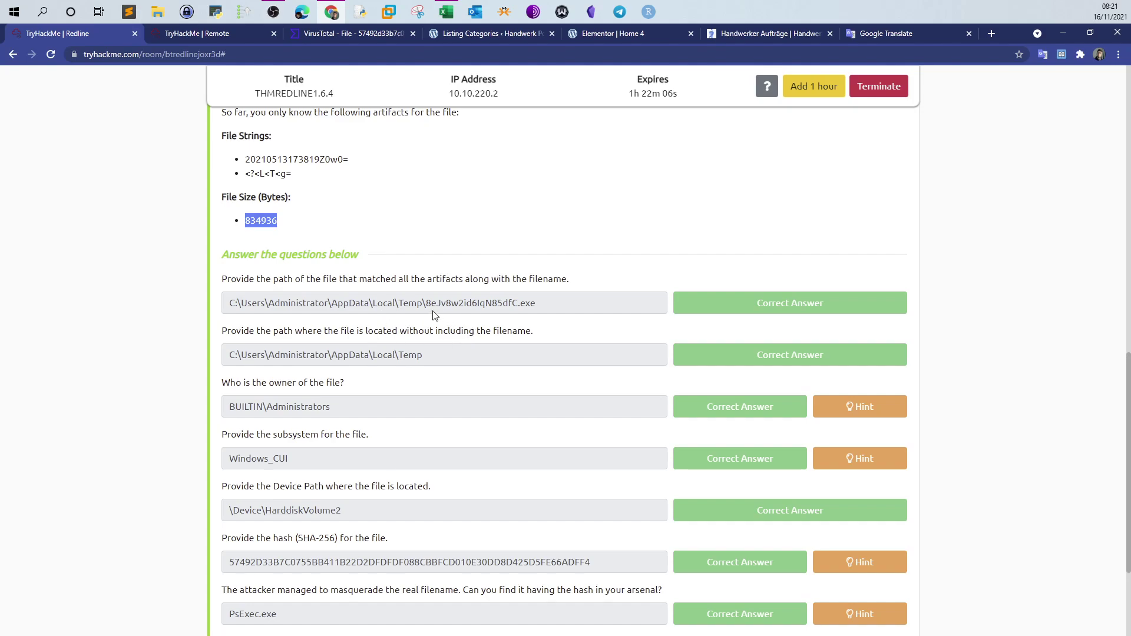
left_click_drag(427, 303, 218, 310)
left_click_drag(303, 355, 307, 354)
left_click(345, 361)
left_click(214, 35)
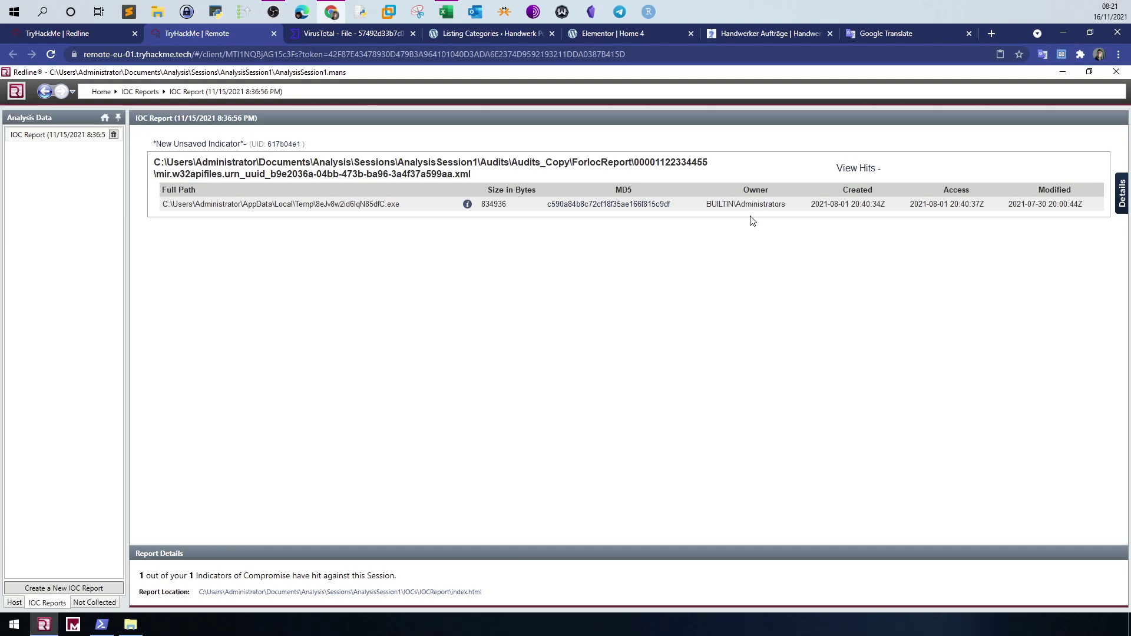
left_click(82, 33)
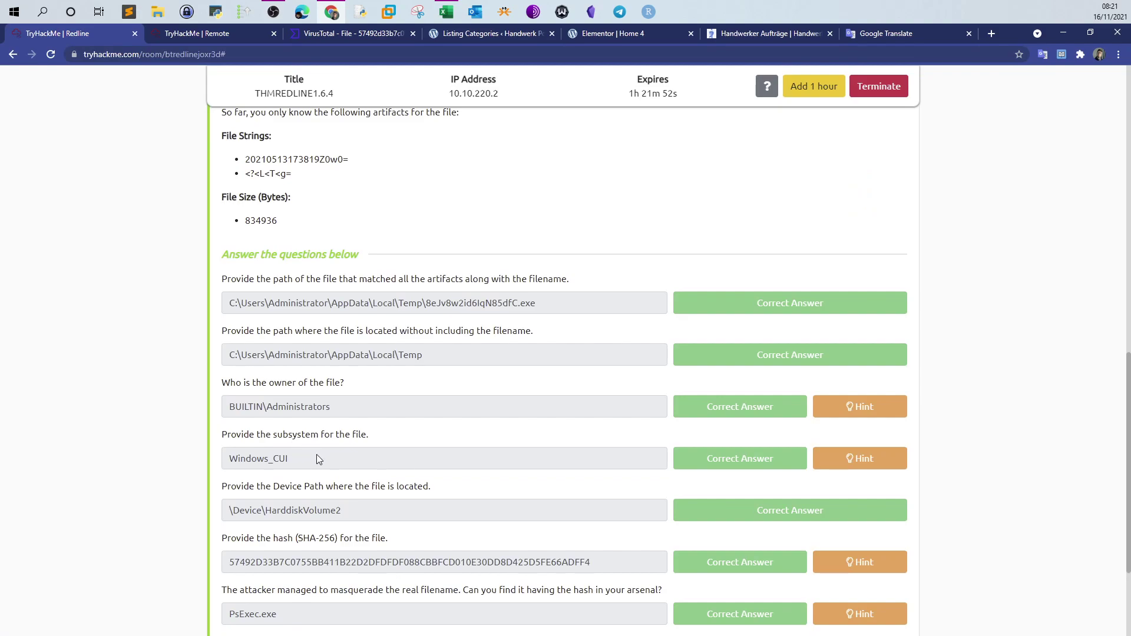
Open the hit file's details and select its Device Path and Subsystem Windows_CUI values
left_click(203, 34)
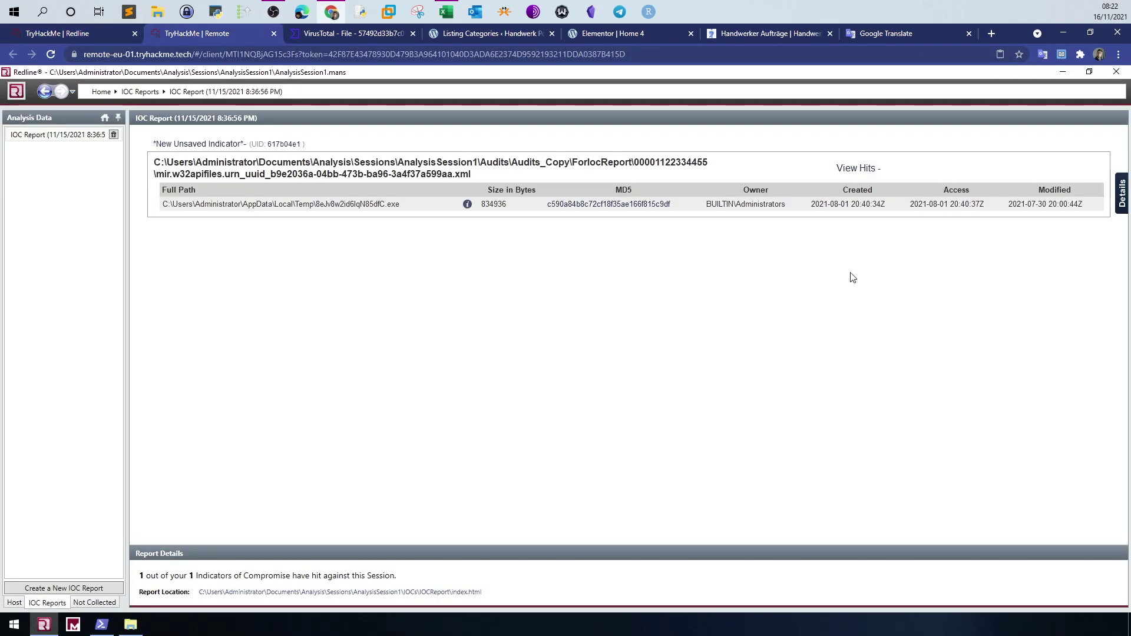
left_click(1121, 194)
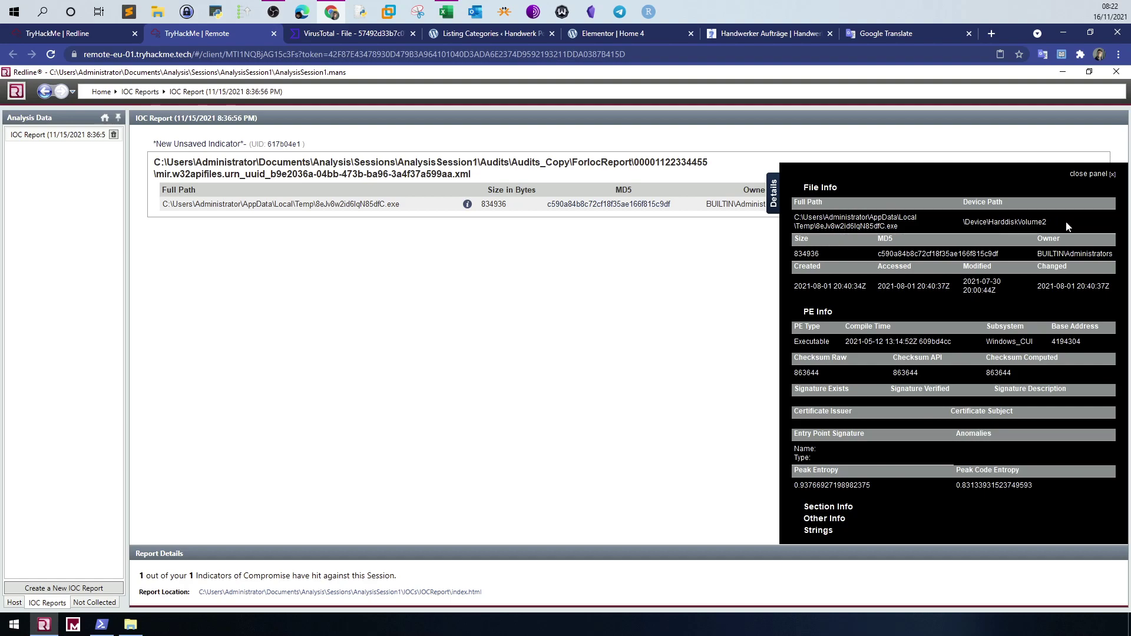
left_click_drag(1068, 227, 966, 222)
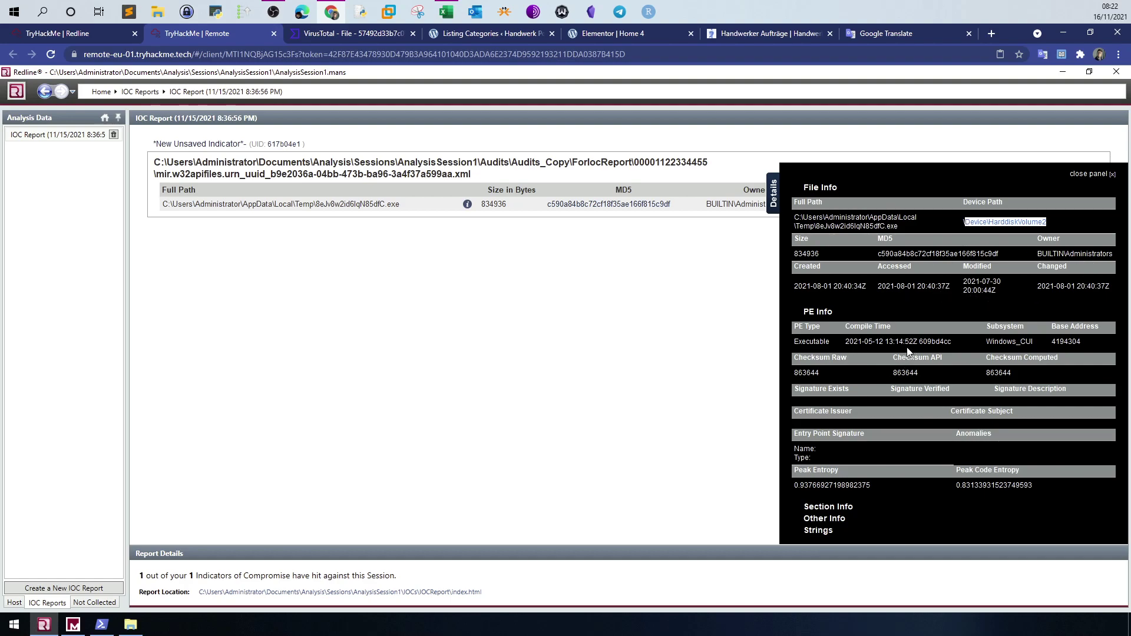
left_click_drag(1033, 341, 990, 342)
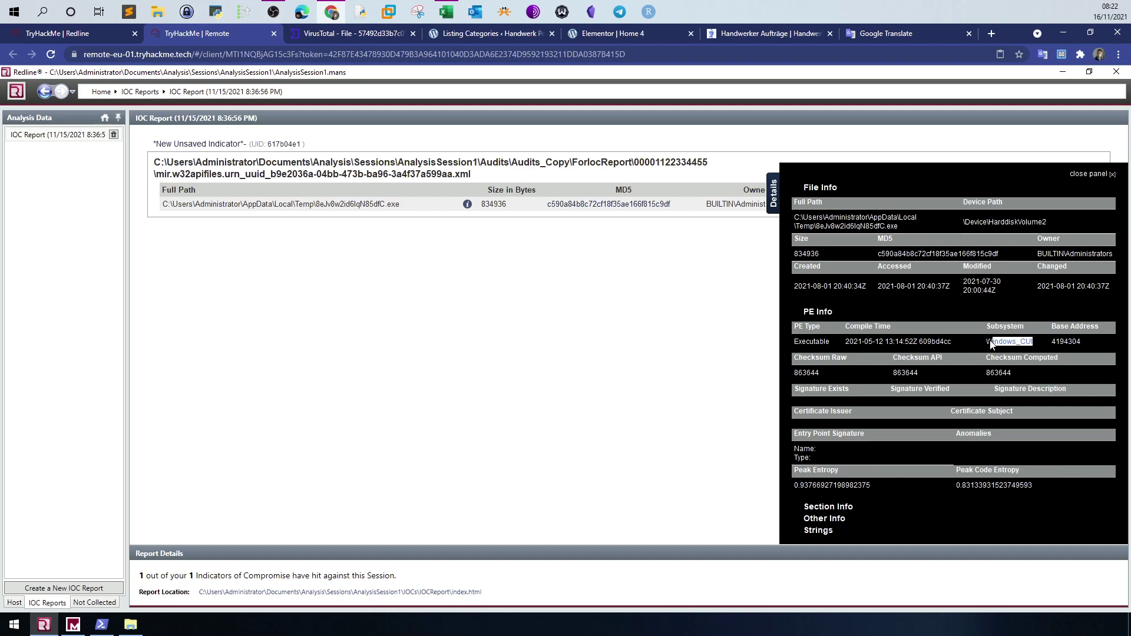
Review the Device Path, subsystem and SHA-256 hash questions in Task 6
left_click(90, 35)
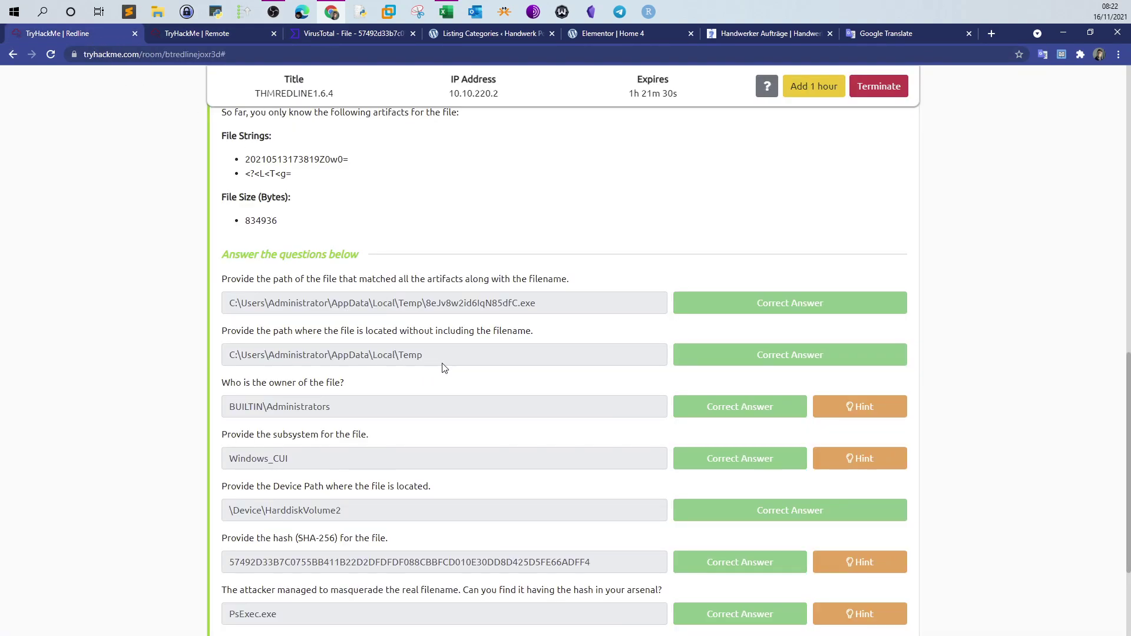
scroll(536, 372, "down", 3)
left_click_drag(250, 326, 371, 326)
left_click_drag(288, 272, 331, 272)
left_click_drag(222, 378, 350, 380)
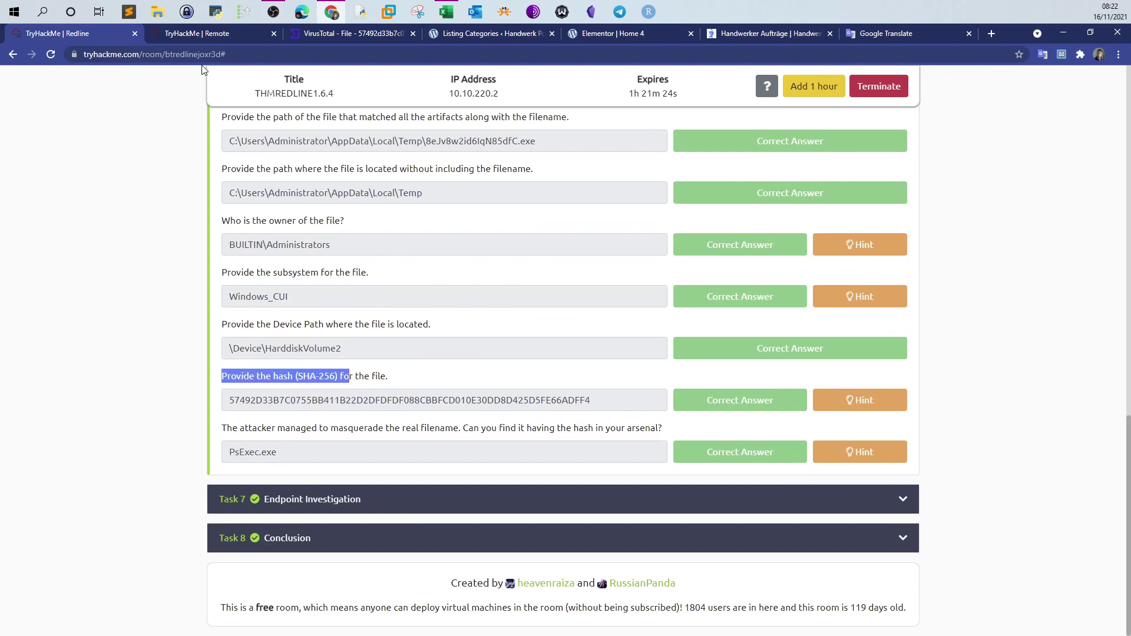
left_click(207, 35)
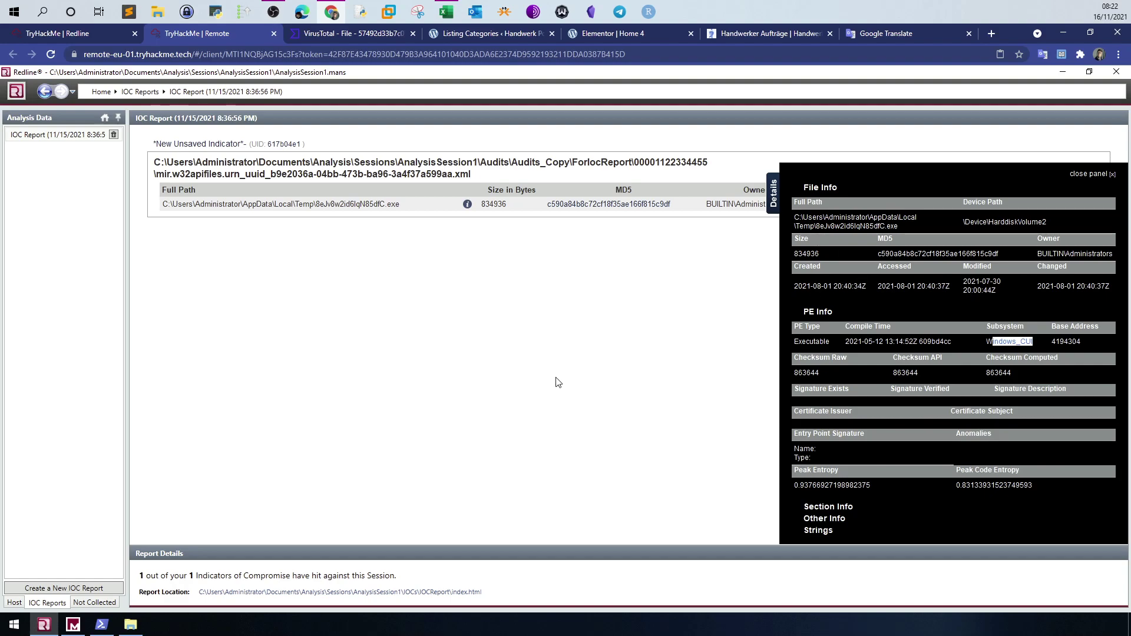
Restore the PowerShell window showing the Get-FileHash output and resize it
left_click(100, 626)
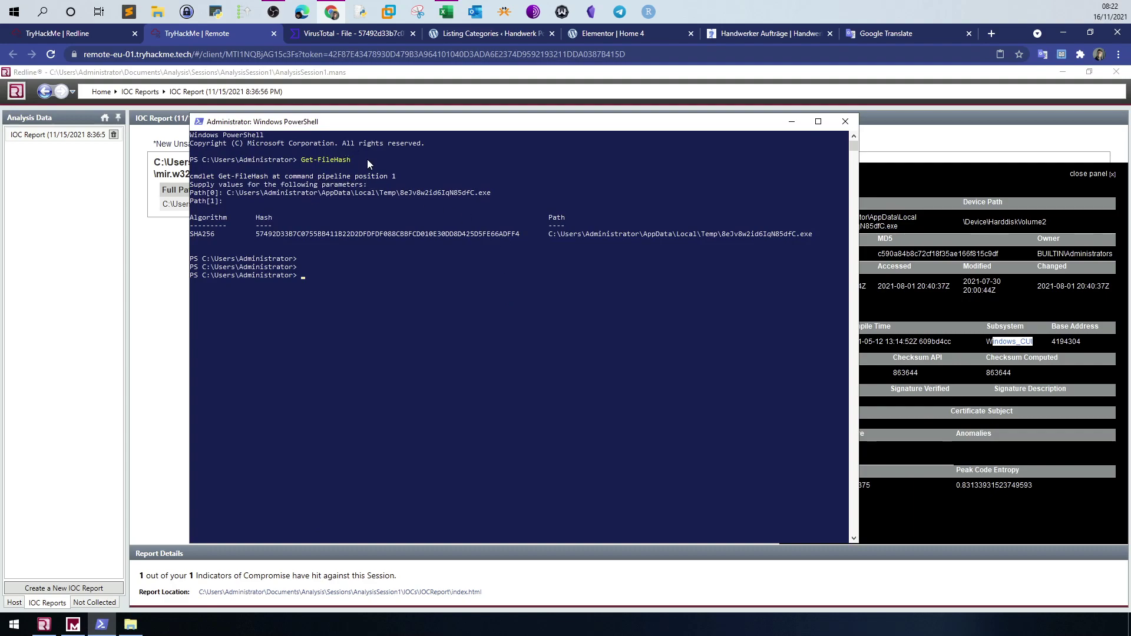
left_click_drag(506, 300, 510, 290)
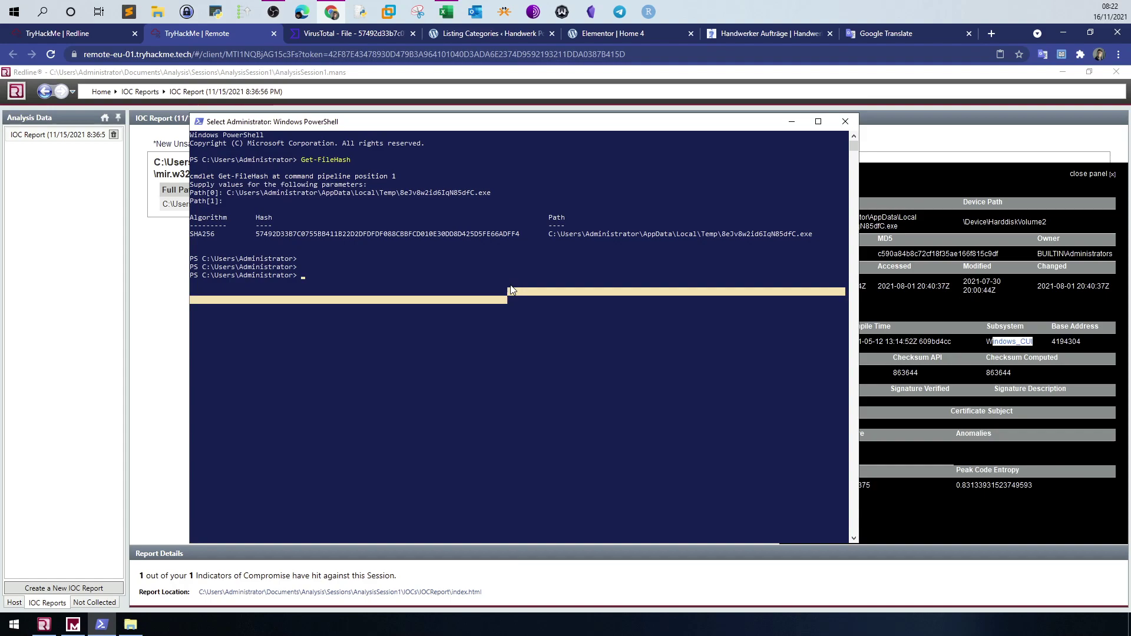
left_click(510, 290)
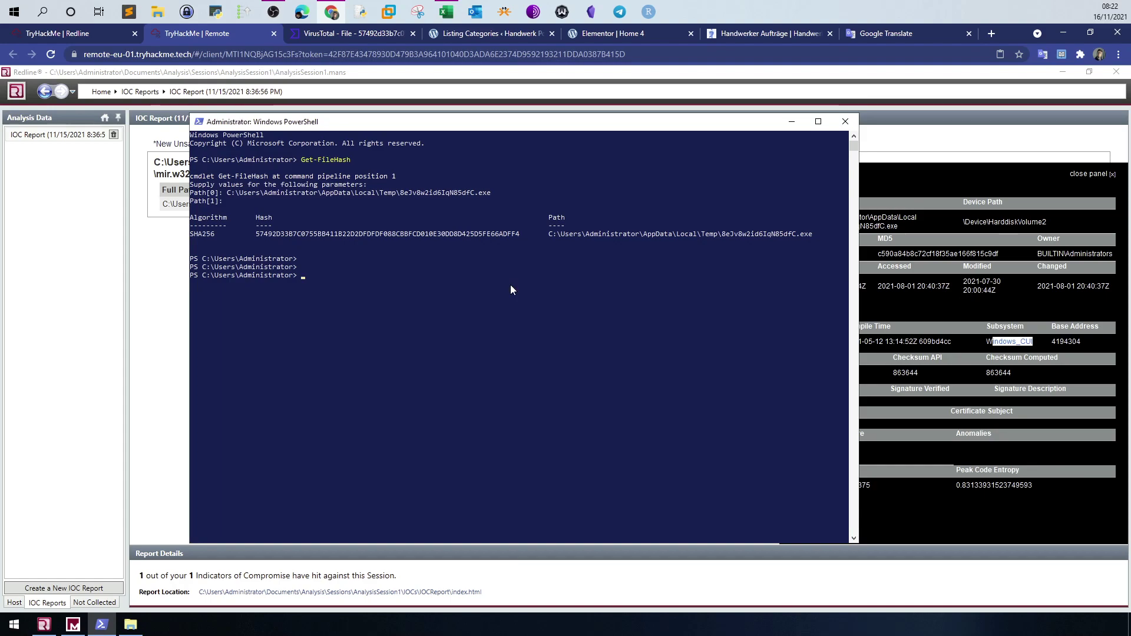
double_click(349, 122)
left_click_drag(313, 73, 368, 144)
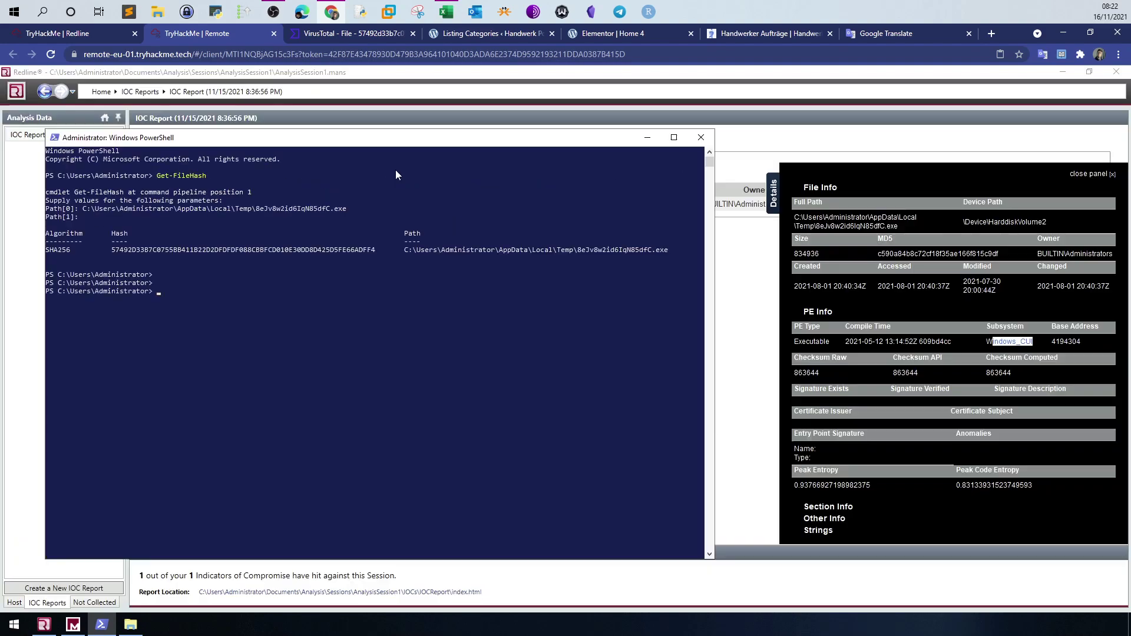
Select the Temp file path and its SHA256 hash in the output, then minimize PowerShell
left_click(184, 176)
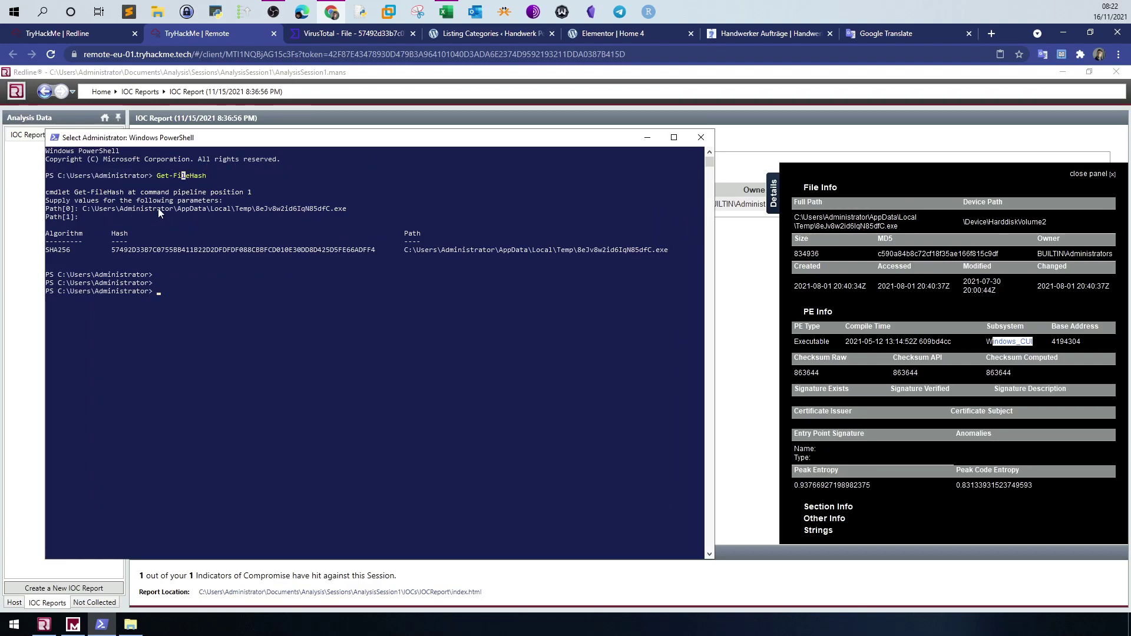
left_click_drag(84, 210, 348, 211)
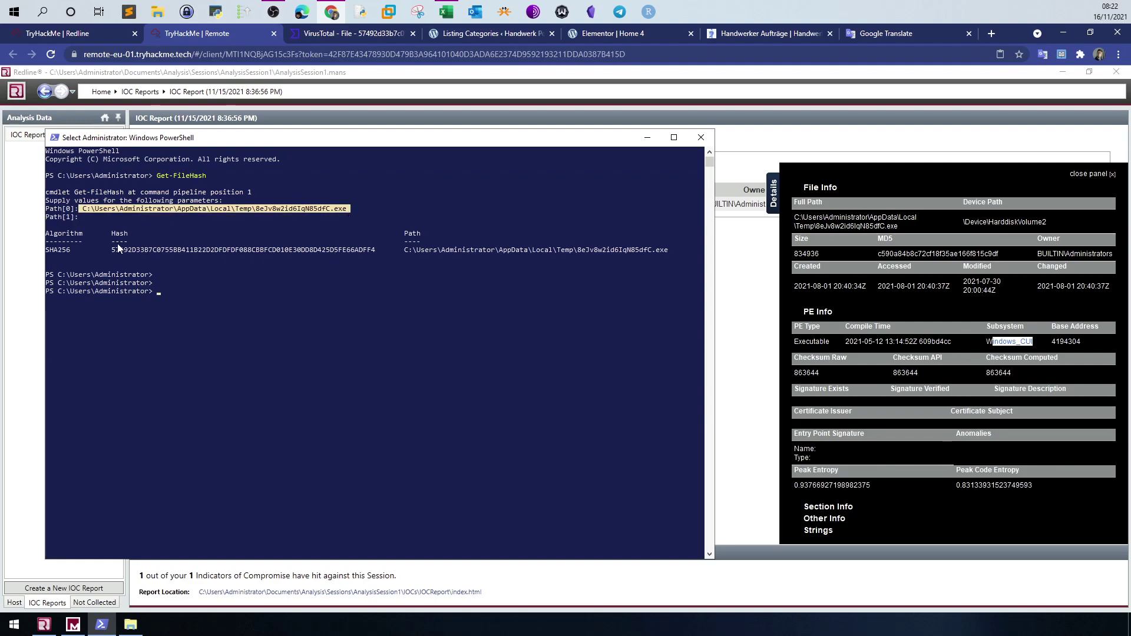
left_click_drag(111, 249, 377, 252)
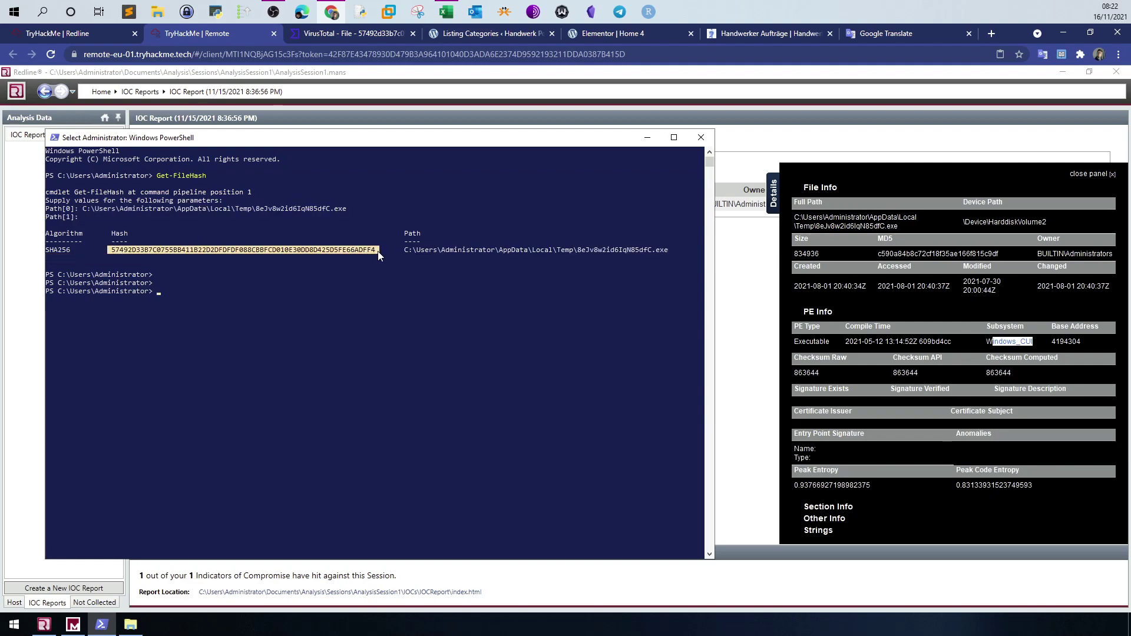
left_click(646, 137)
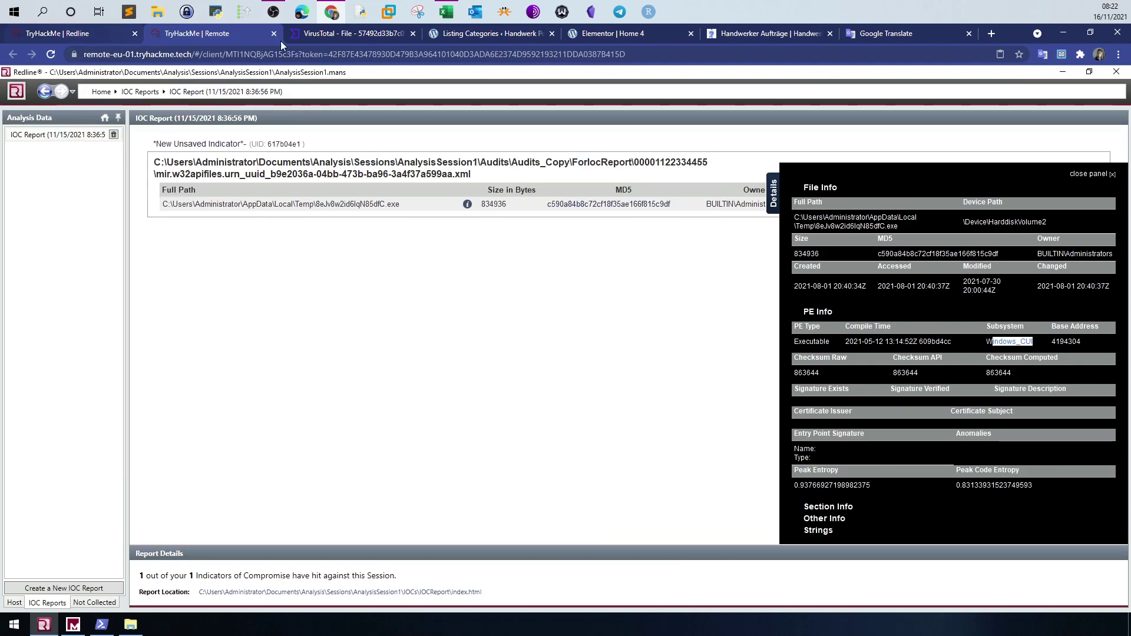
Review the VirusTotal Details page, where the Names section lists PsExec.exe, then return to TryHackMe
left_click(359, 27)
key("alt+Tab")
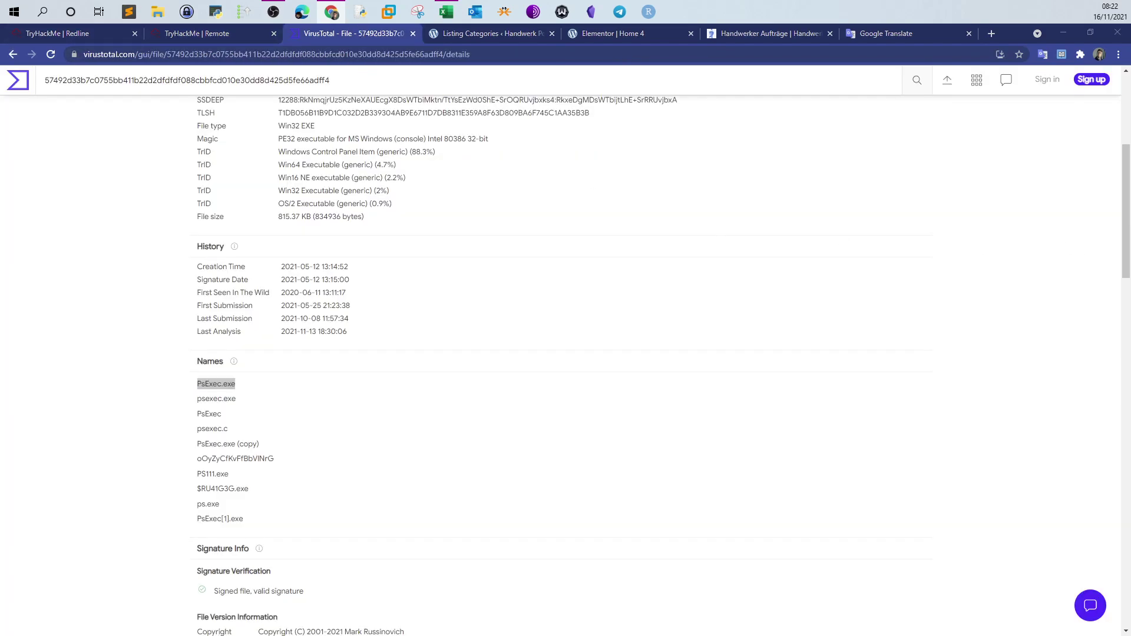
key("alt+Tab")
scroll(851, 161, "up", 5)
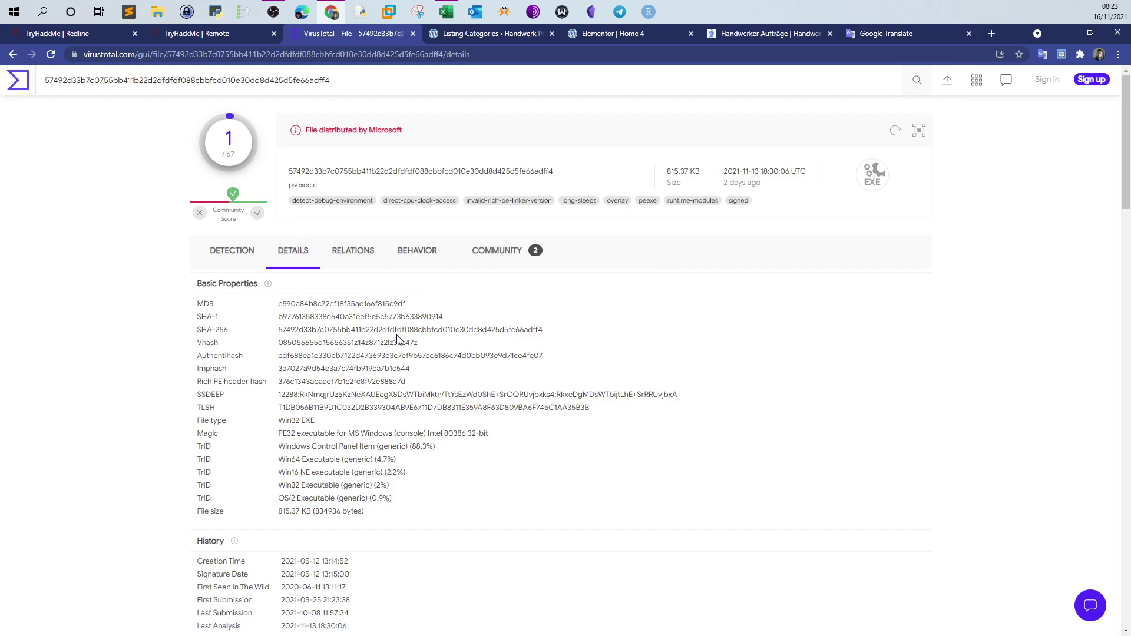
scroll(398, 340, "down", 2)
key("ctrl+1")
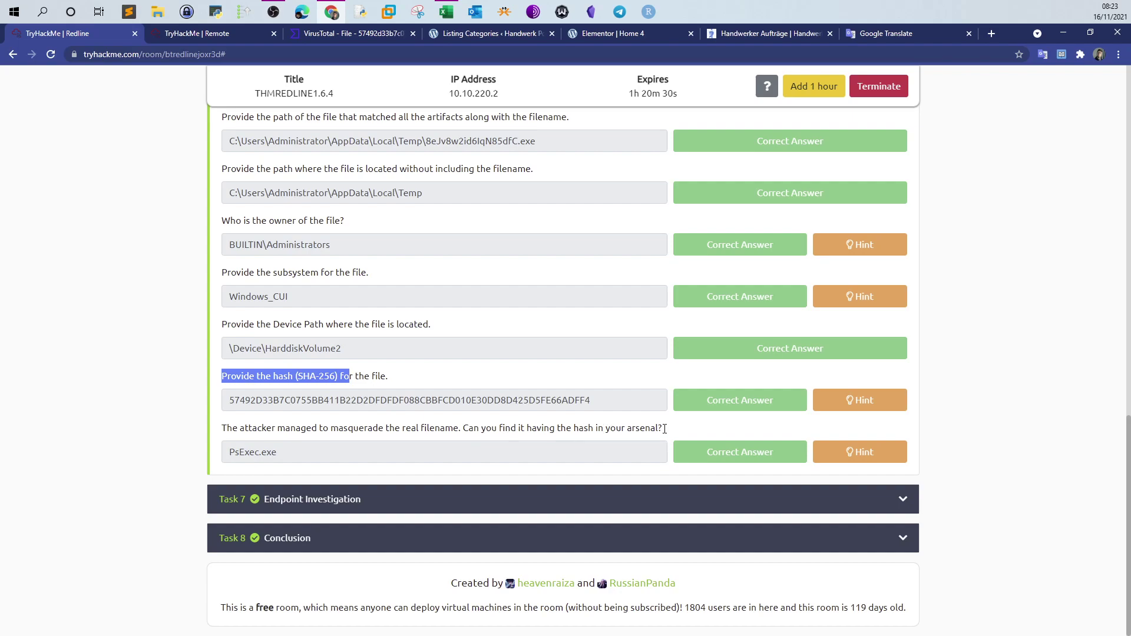
Select the filename answer and the SHA-256 hash answer on the TryHackMe Task 6 page
scroll(575, 337, "up", 3)
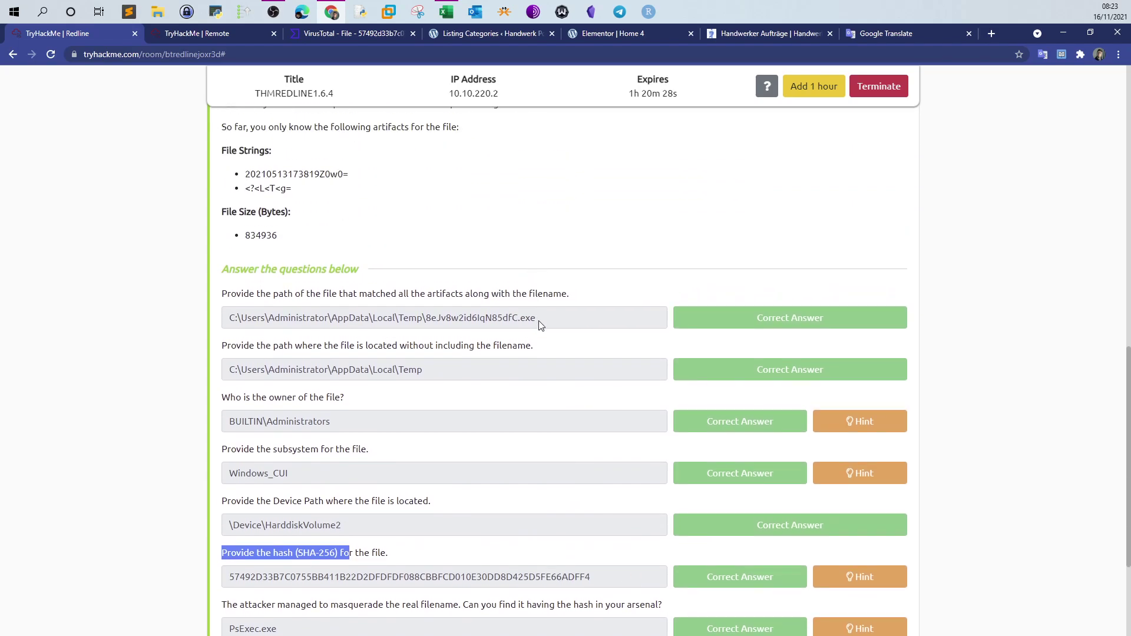
left_click_drag(540, 325, 429, 319)
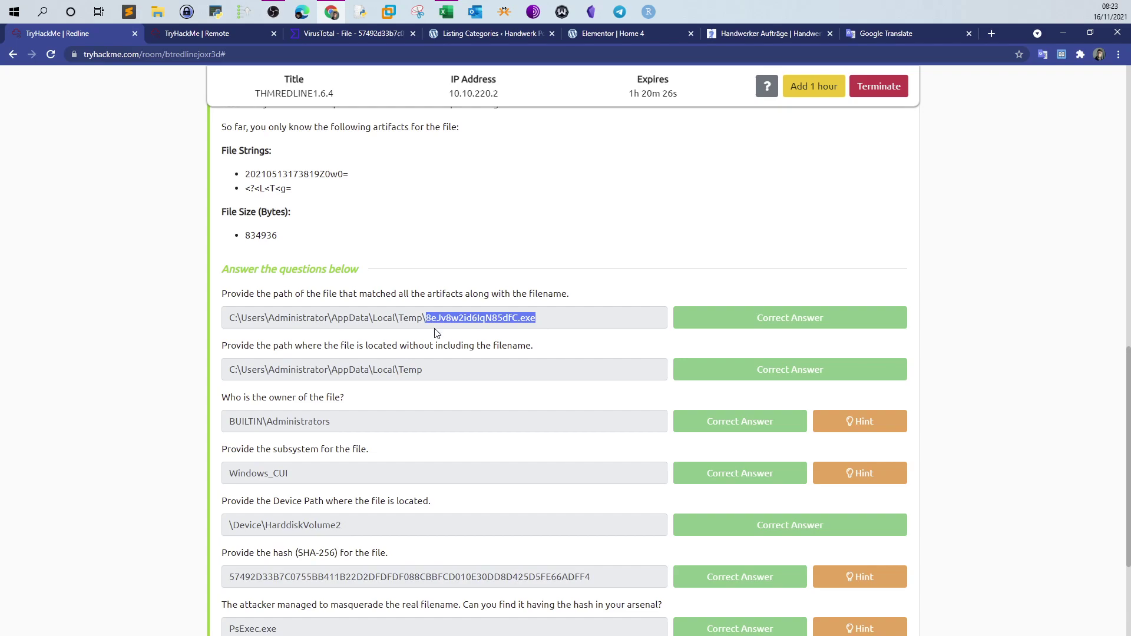
scroll(472, 390, "down", 3)
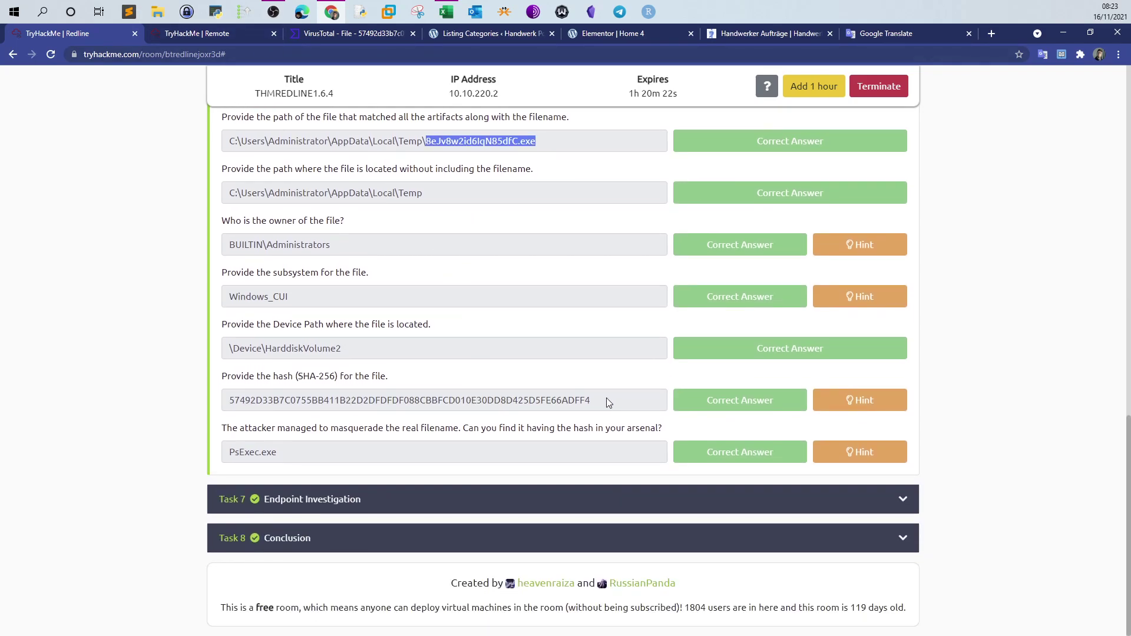
left_click_drag(591, 400, 248, 404)
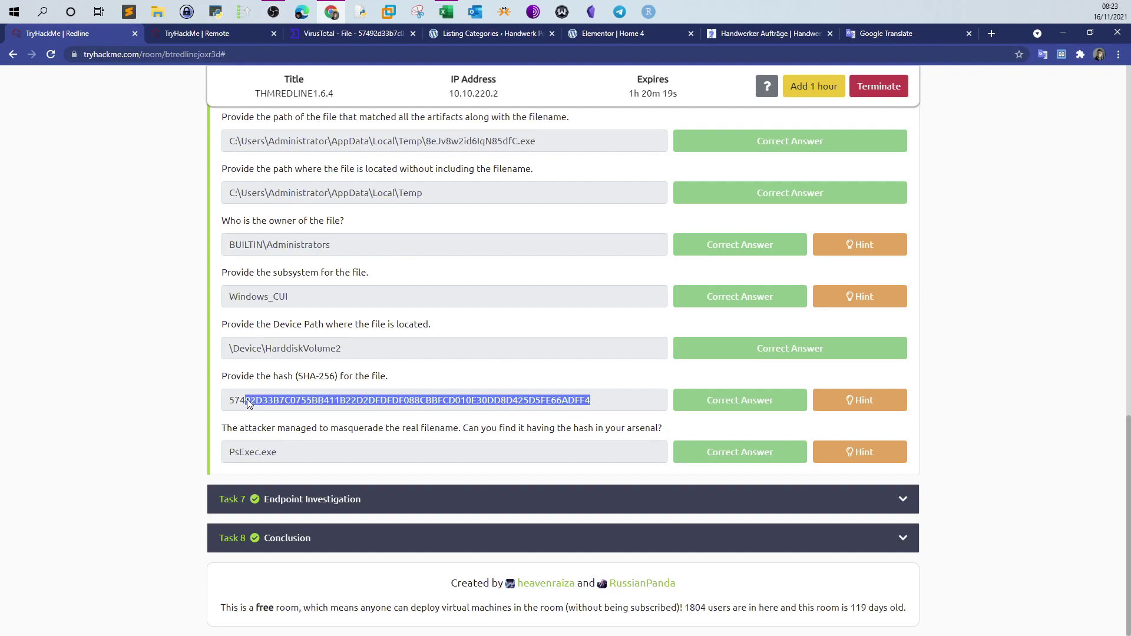
Compare them against PsExec.exe in VirusTotal's Names list
left_click(355, 33)
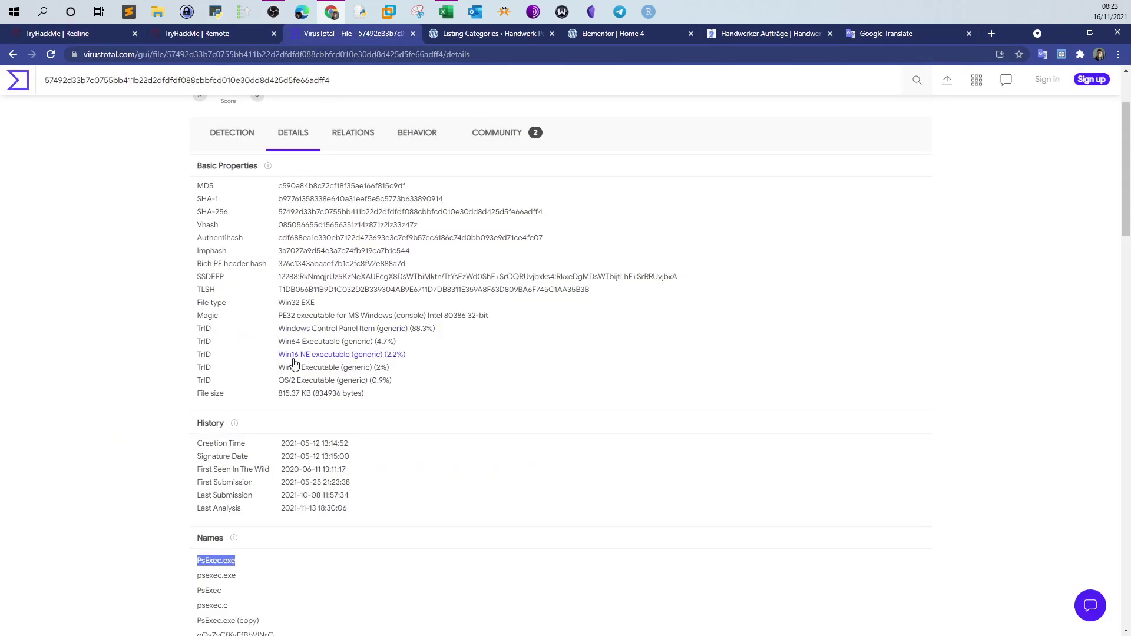
scroll(315, 394, "down", 4)
left_click(218, 335)
left_click_drag(235, 327, 192, 325)
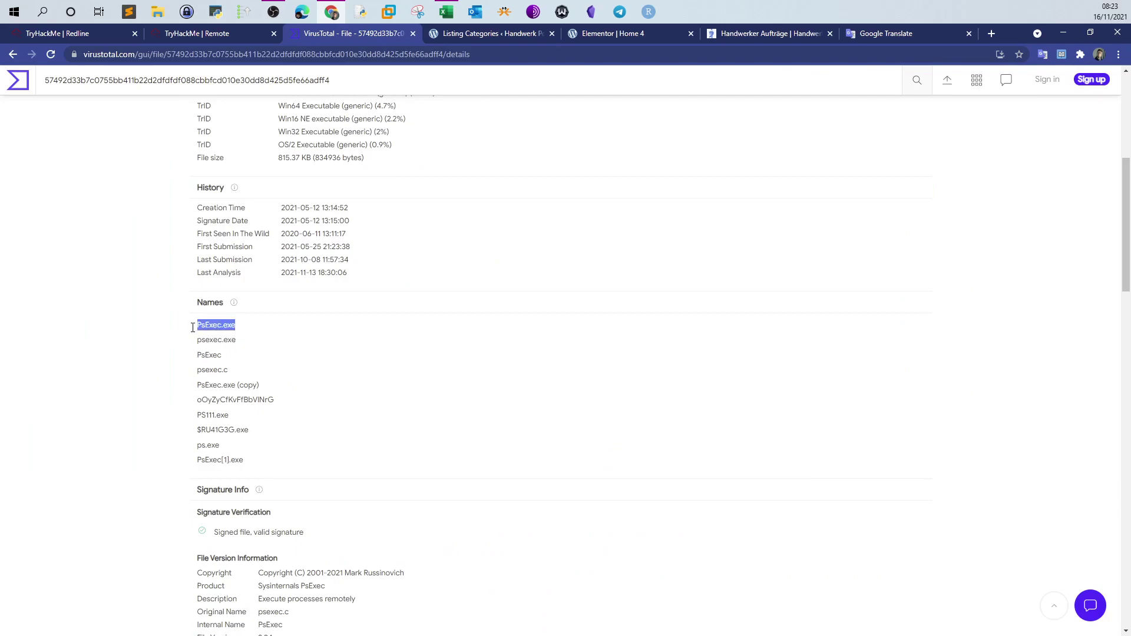
left_click(665, 392)
scroll(663, 389, "up", 6)
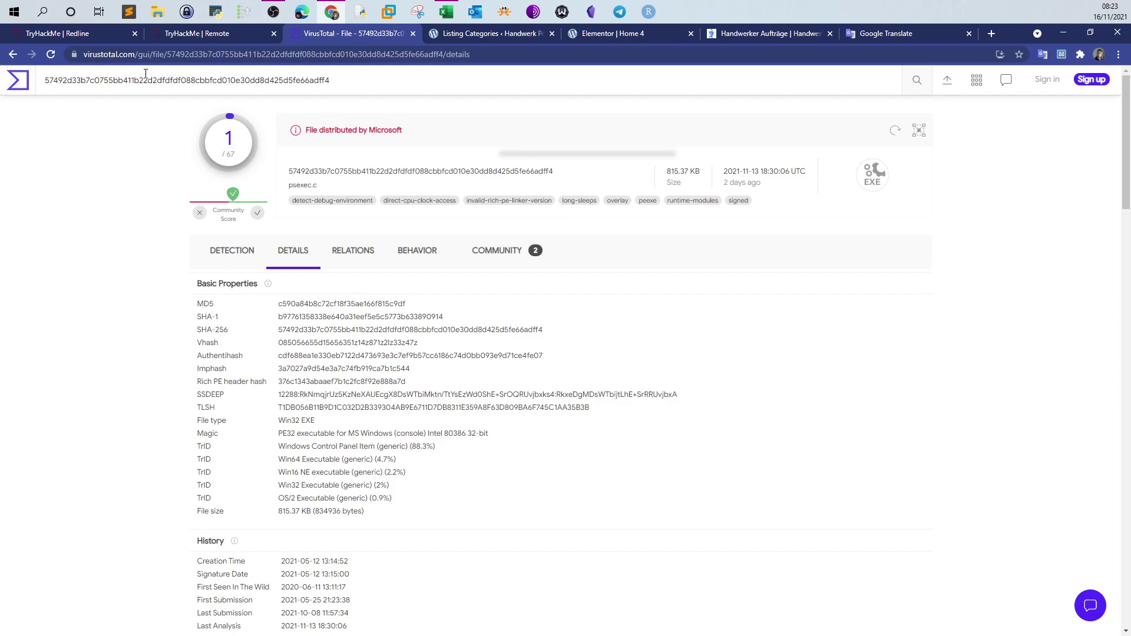
Scroll through the Task 6 answers: file path, folder, BUILTIN\Administrators owner, Windows_CUI subsystem
left_click(61, 35)
scroll(646, 472, "up", 6)
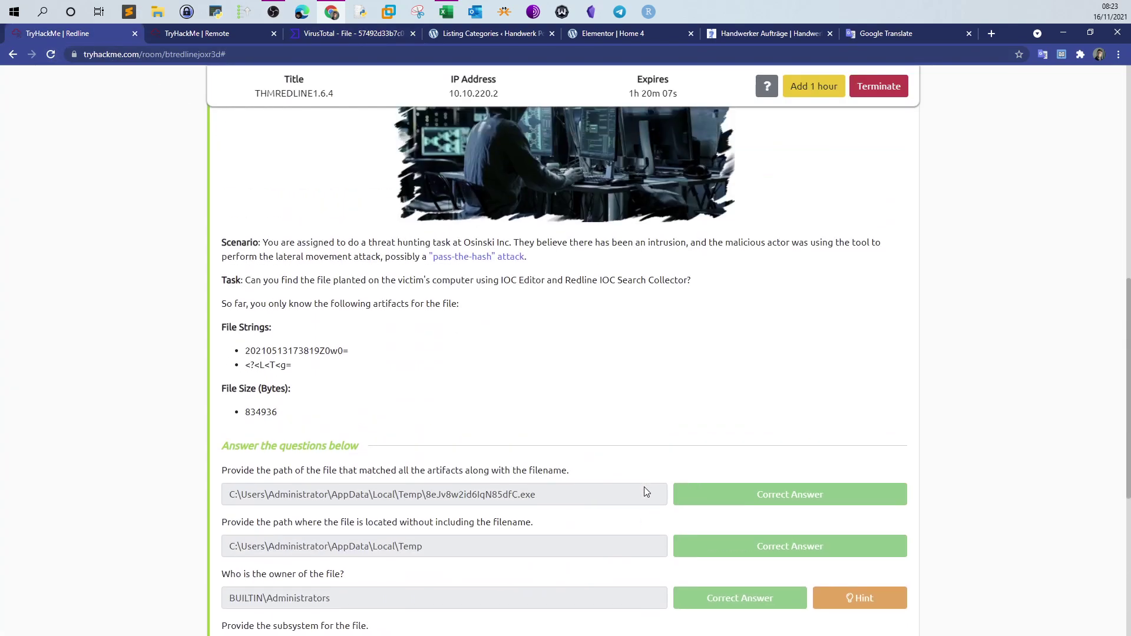
scroll(574, 510, "up", 5)
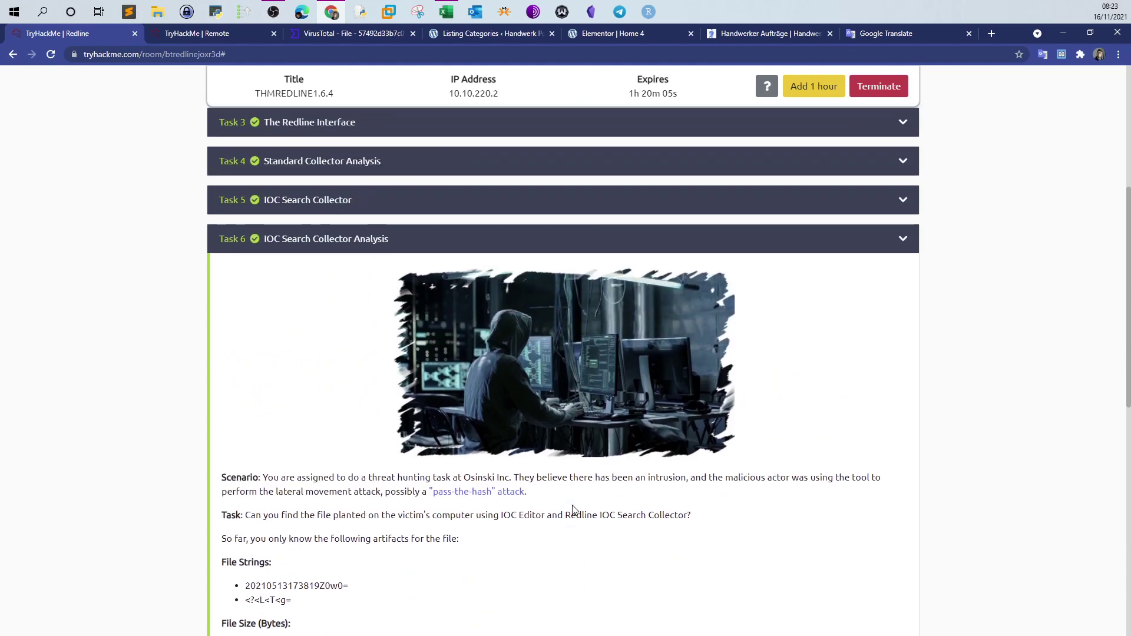
scroll(574, 510, "down", 6)
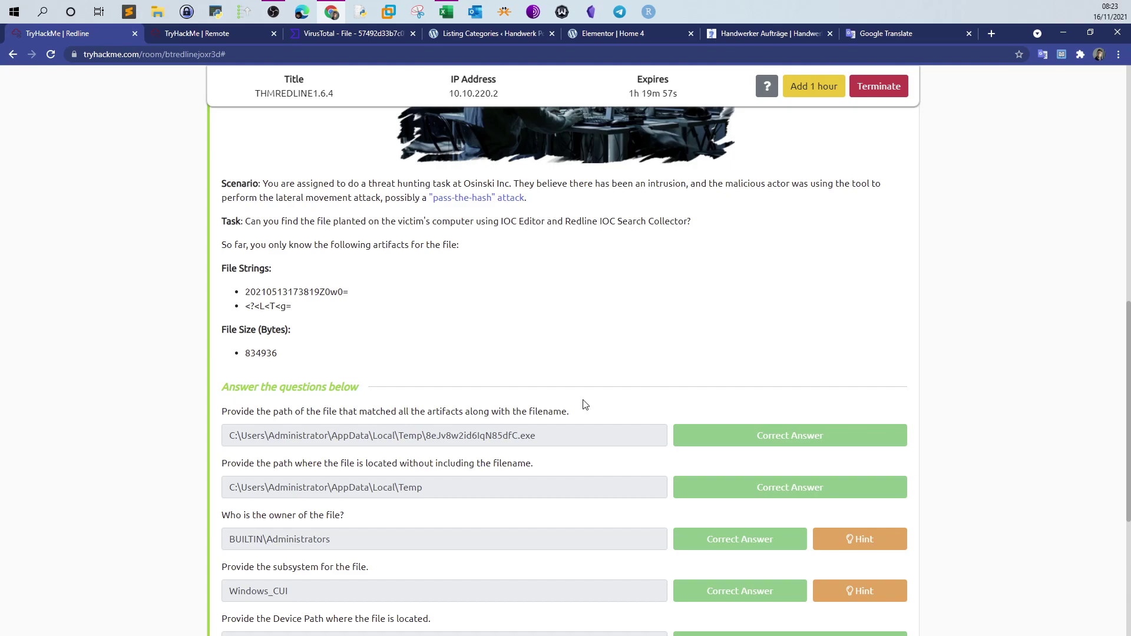
Open and close the IOC folder on the remote desktop, then close Redline's file details panel
left_click(246, 37)
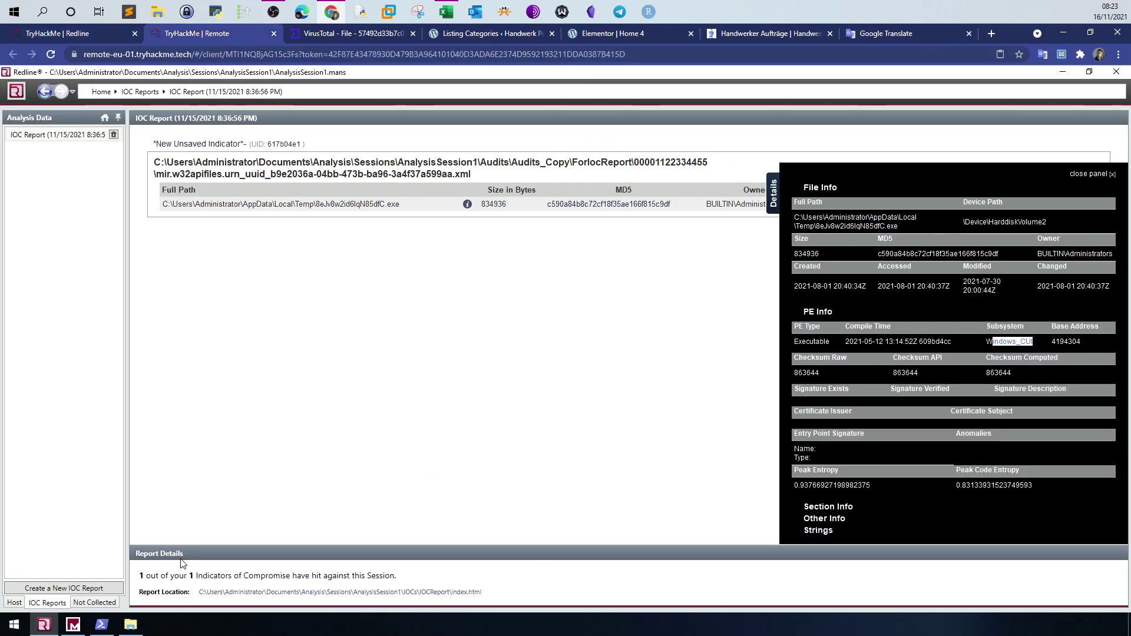
left_click(130, 625)
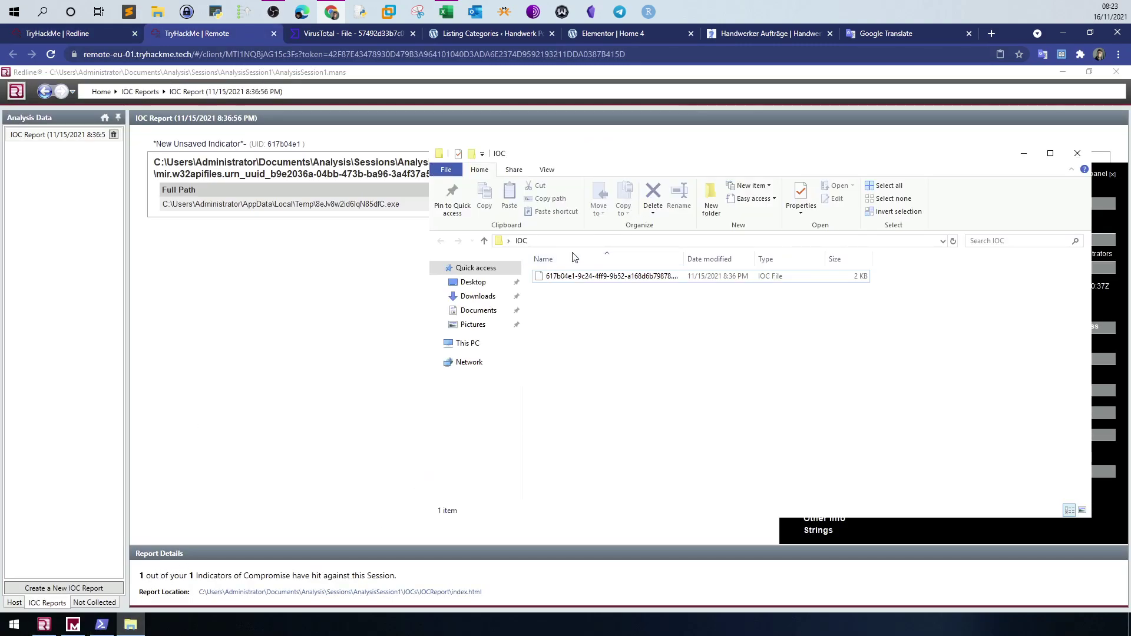
left_click(1077, 153)
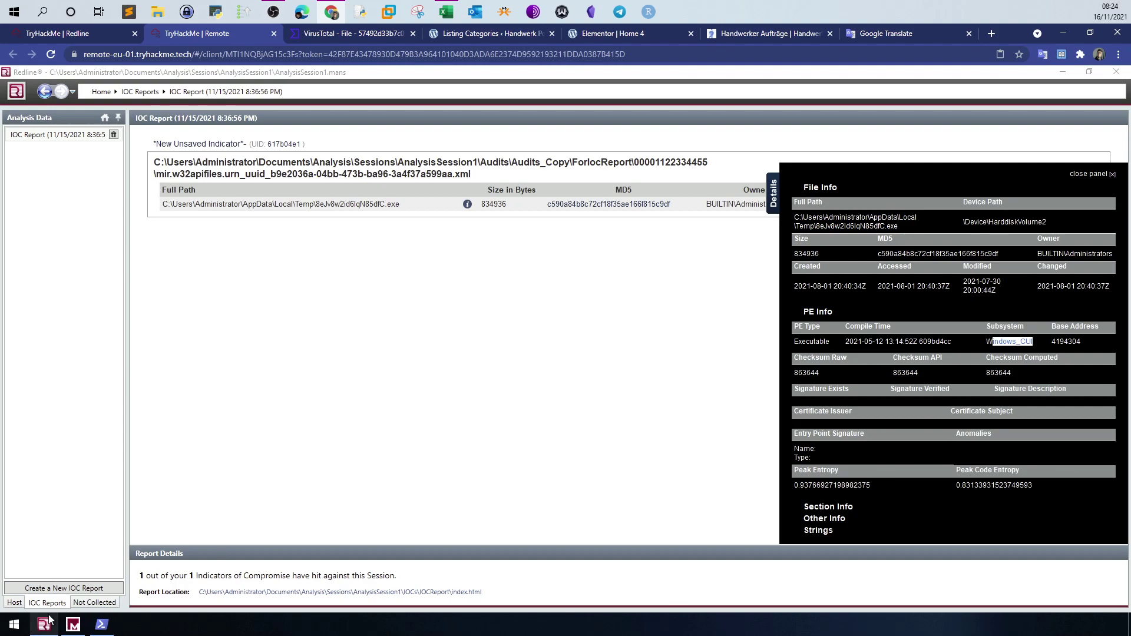
mouse_move(48, 618)
left_click(1097, 175)
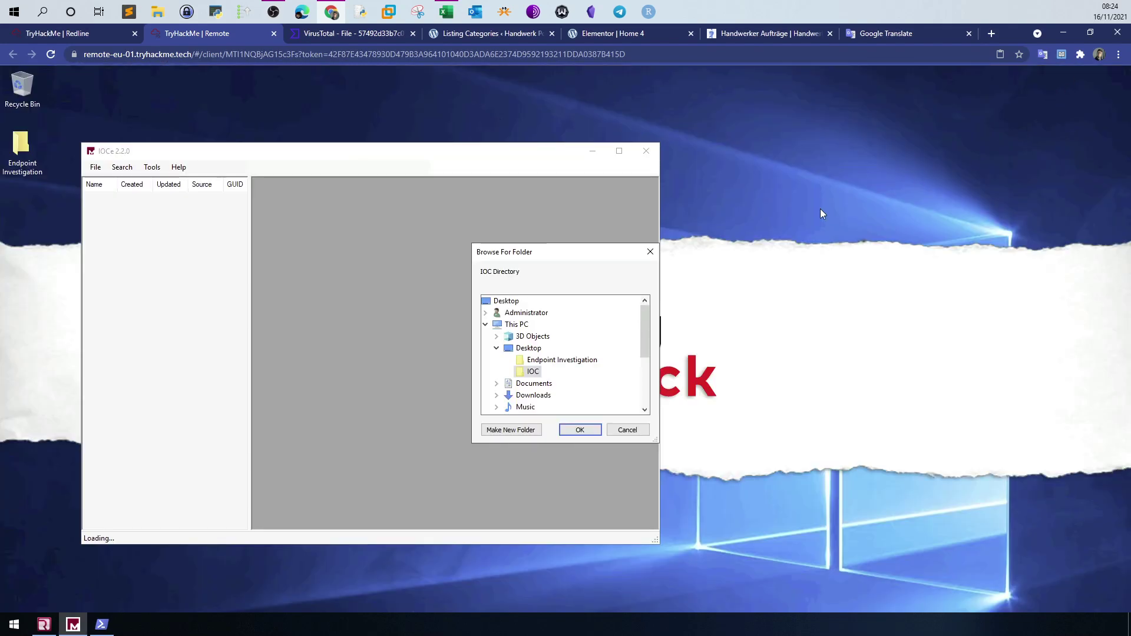